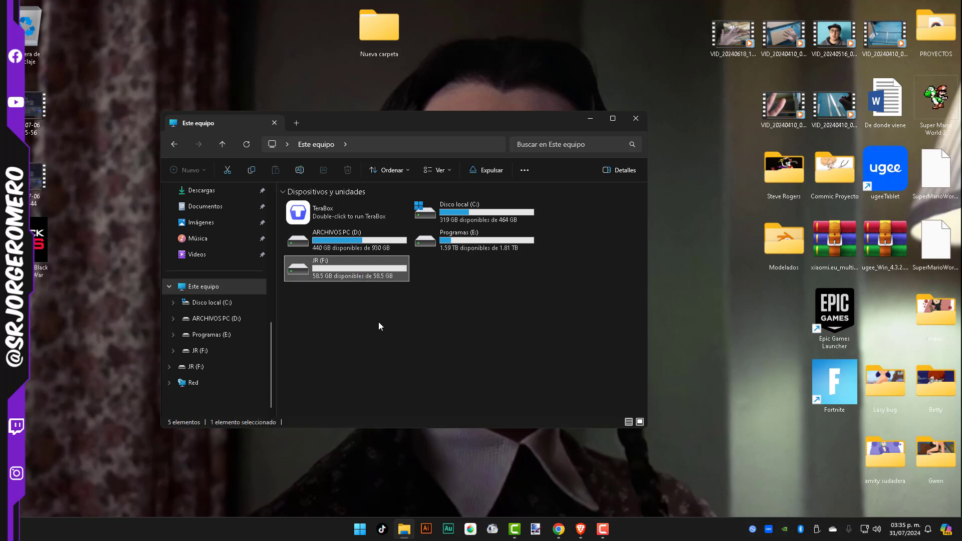
click(367, 318)
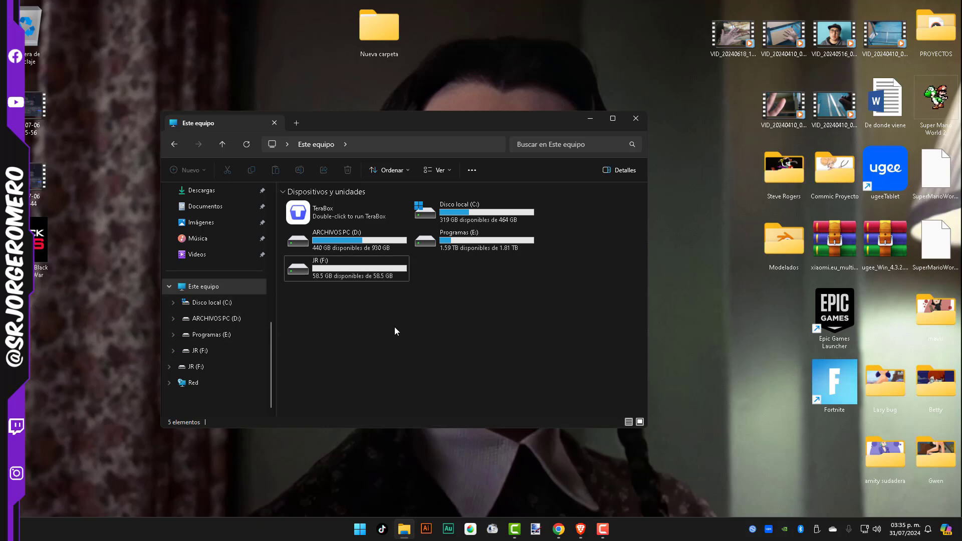
click(368, 273)
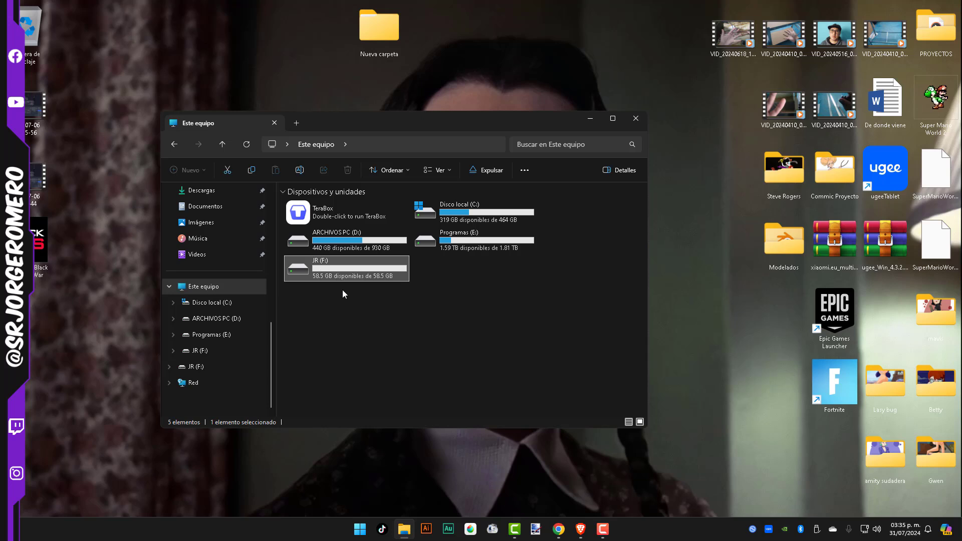
click(380, 303)
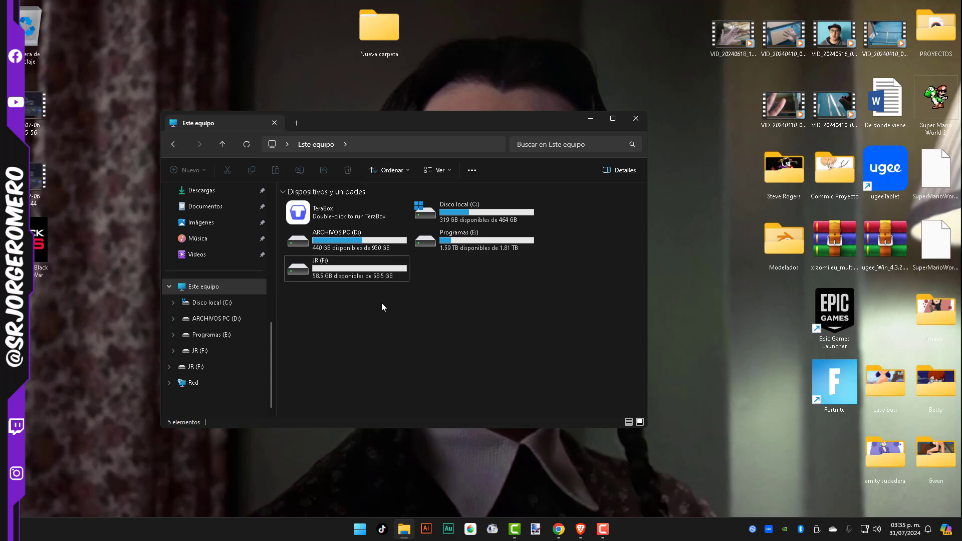
click(344, 270)
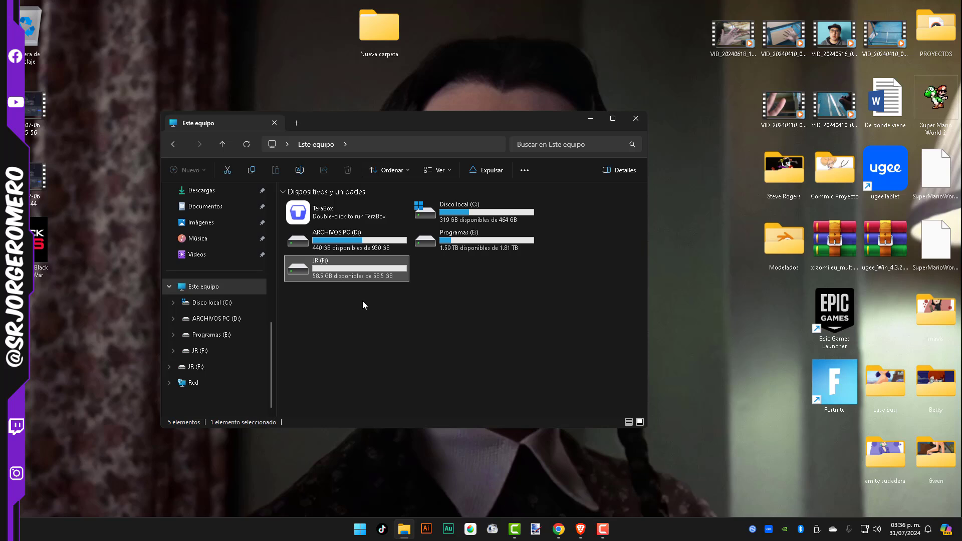
click(369, 296)
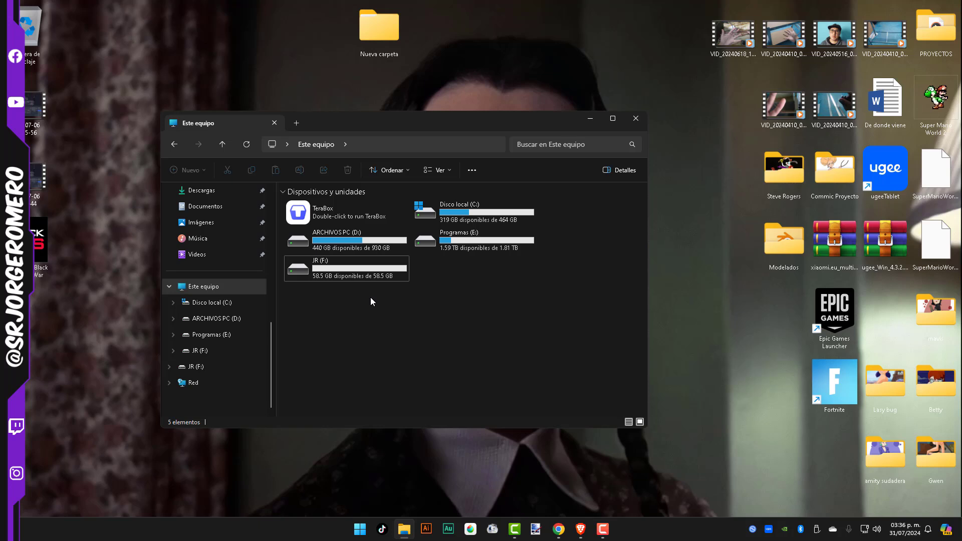
drag(384, 299, 377, 324)
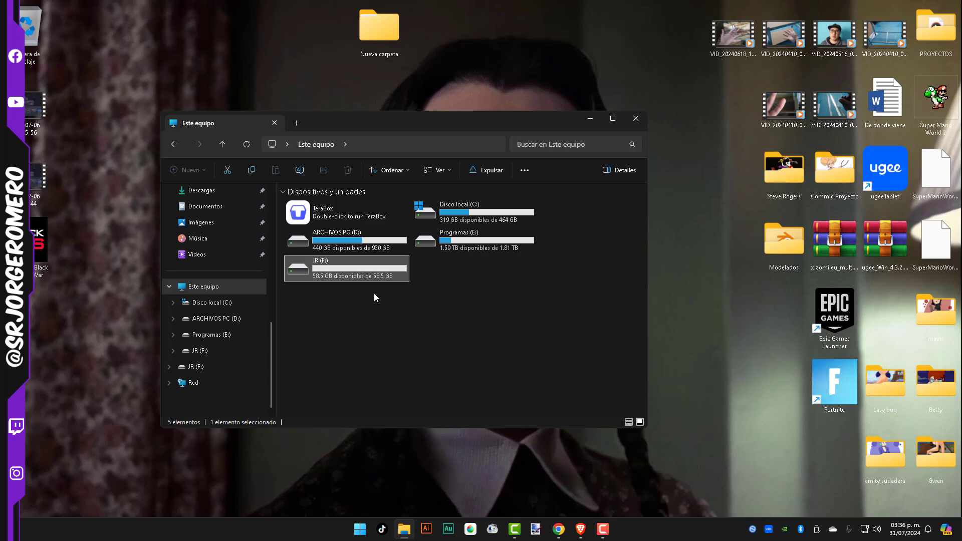
drag(384, 293, 389, 269)
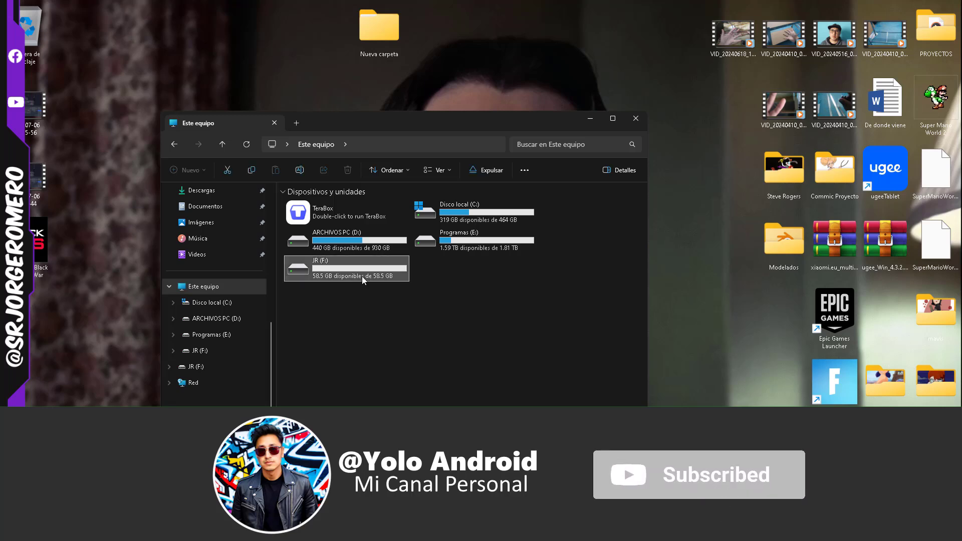
Examine the file system, used space and capacity in the properties of drive JR (F:), and close them without changes
mouse_move(370, 267)
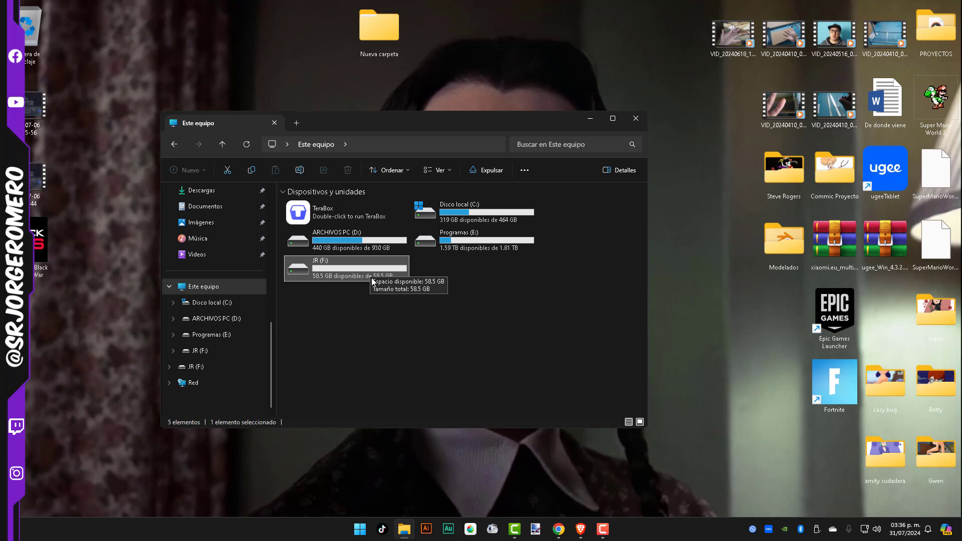
right_click(347, 272)
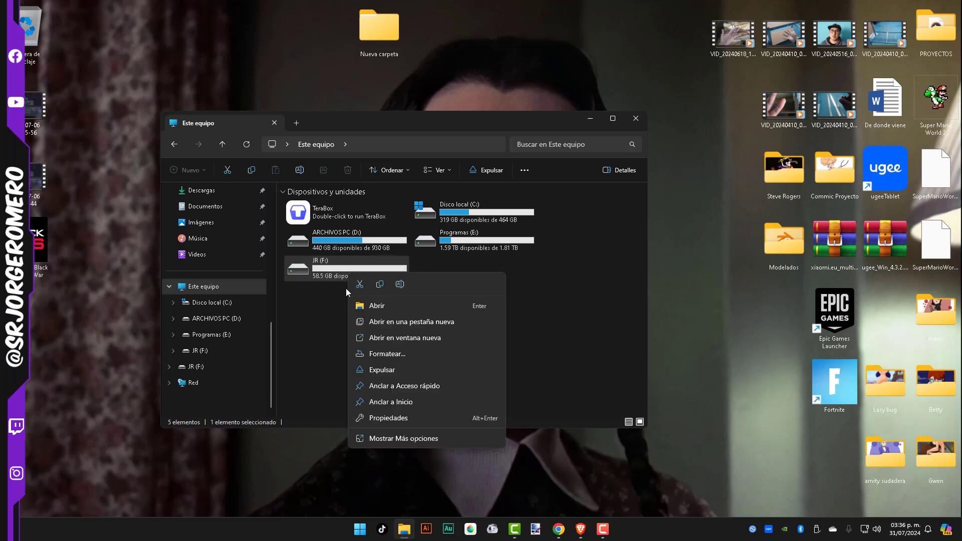
click(365, 418)
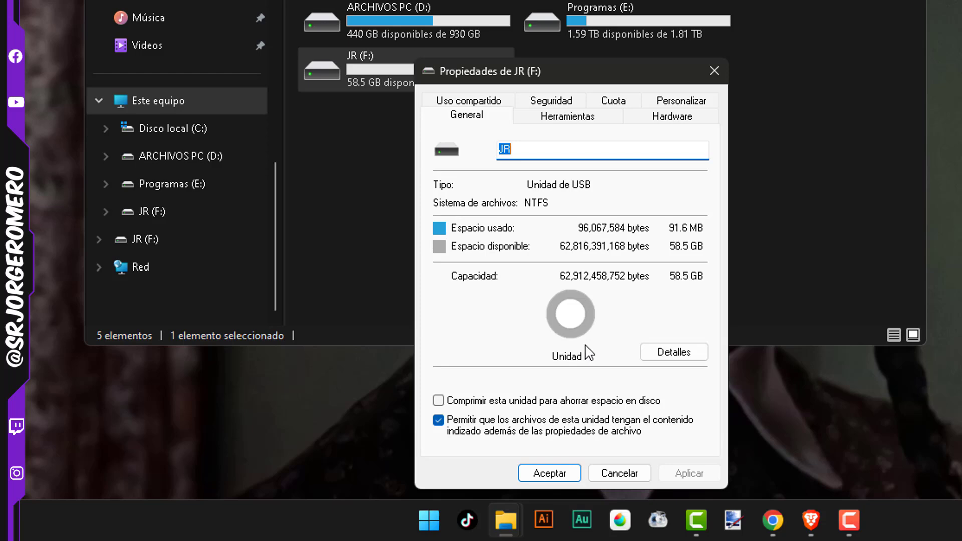
click(643, 470)
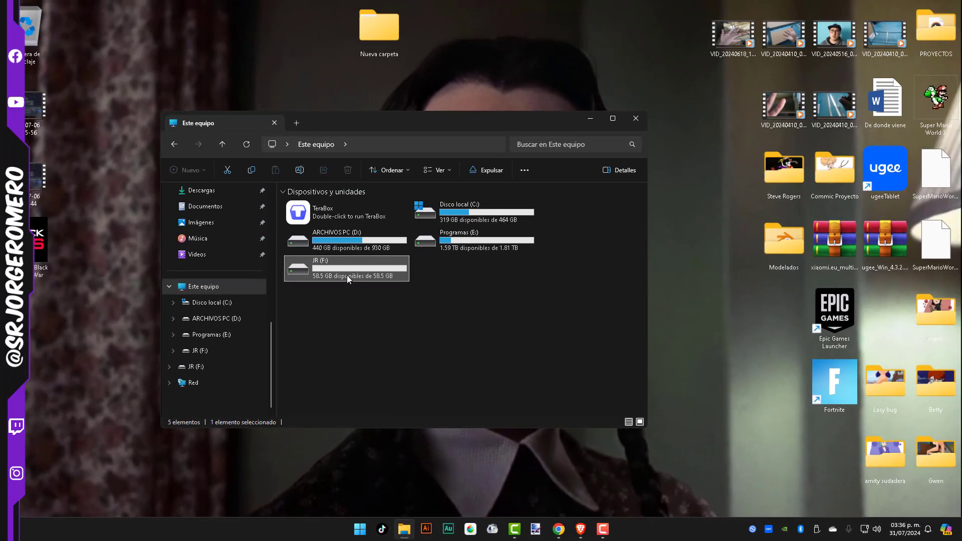
View the contents of drive JR (F:) and of the Nueva carpeta folder on the desktop
double_click(347, 275)
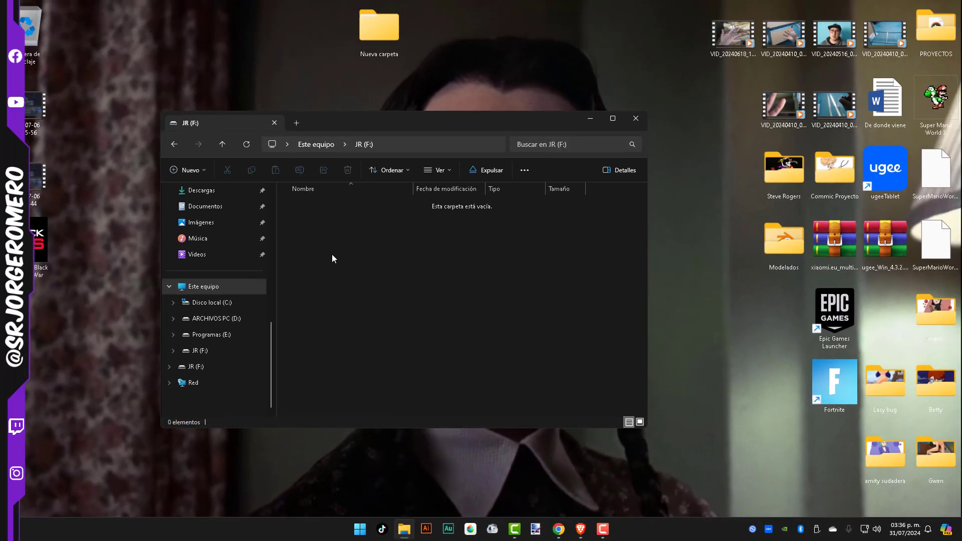
click(221, 141)
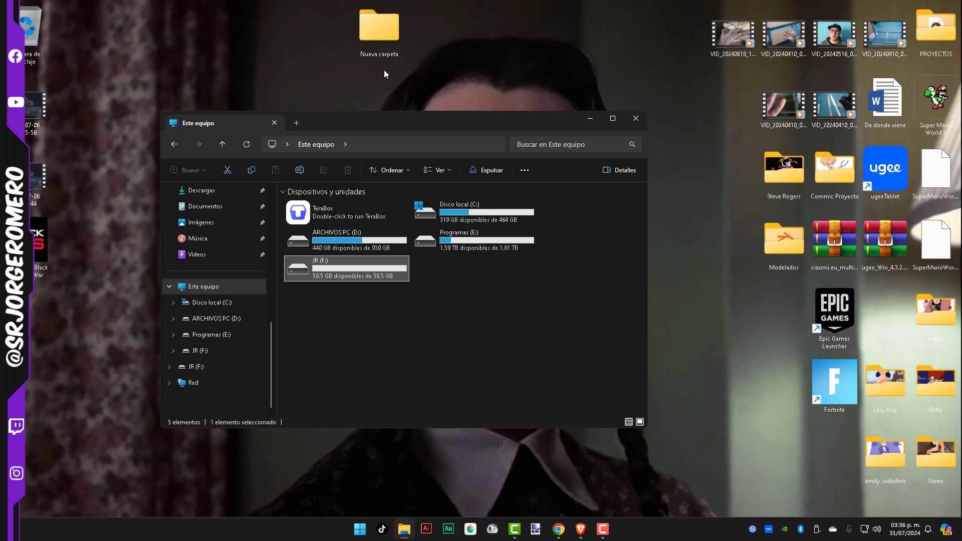
double_click(386, 43)
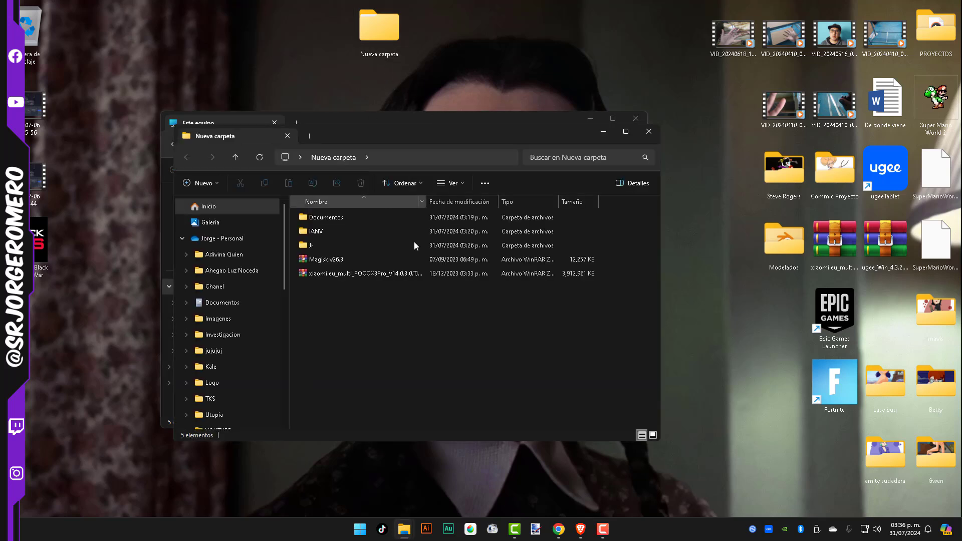
click(645, 132)
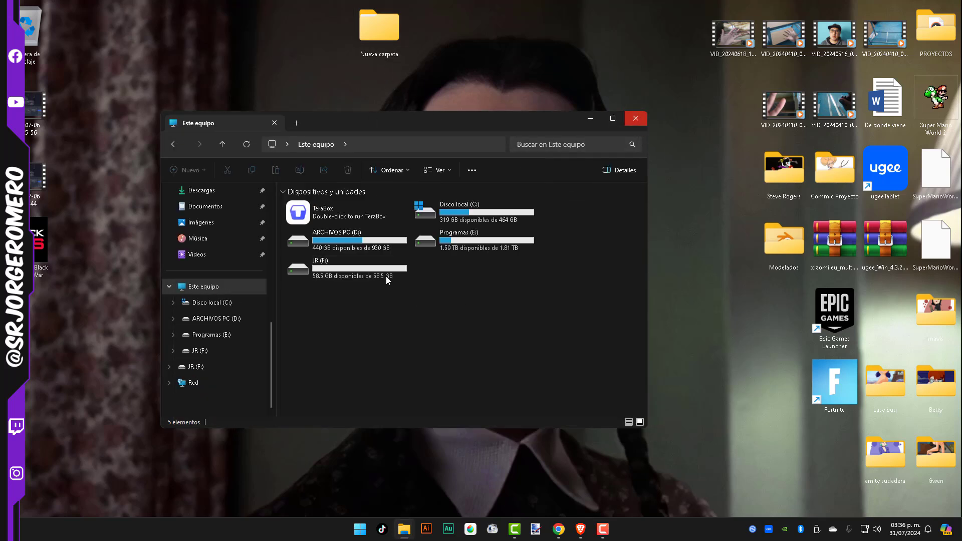
Review the format settings of drive JR (F:), restoring the defaults and choosing NTFS, and close them without formatting
right_click(370, 262)
click(401, 347)
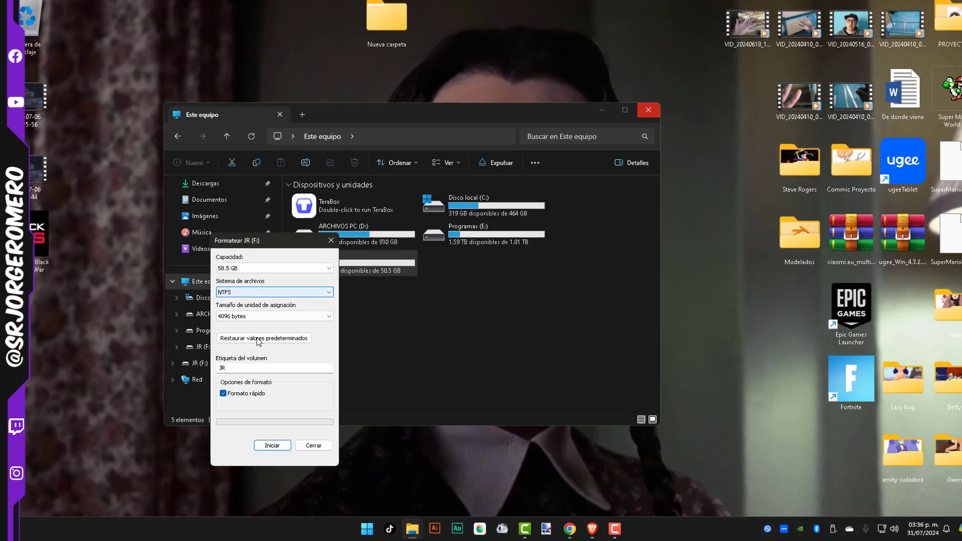
click(264, 339)
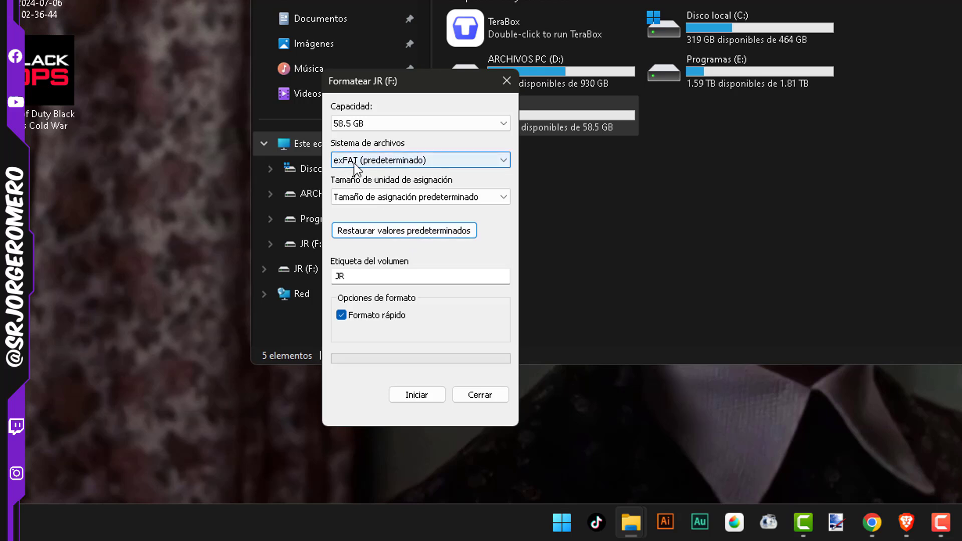
click(371, 156)
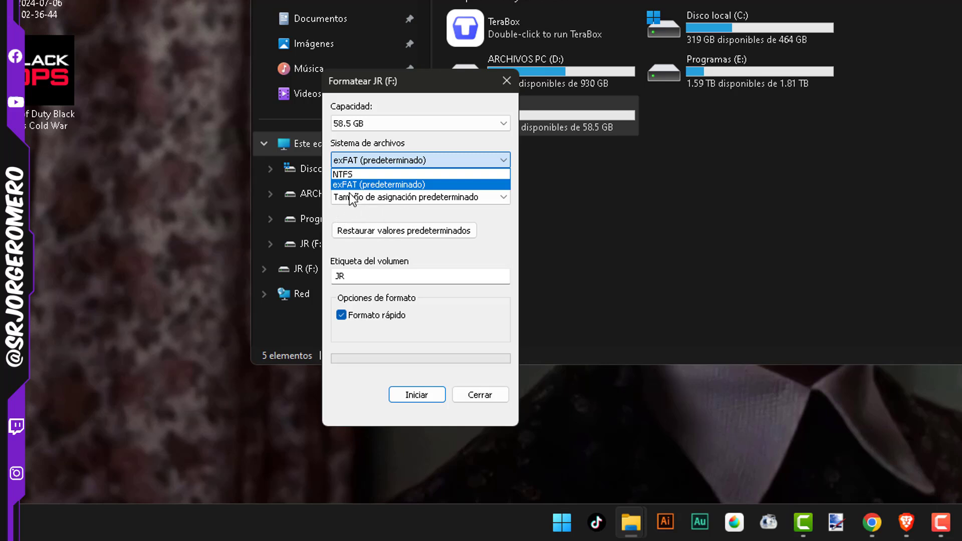
click(370, 172)
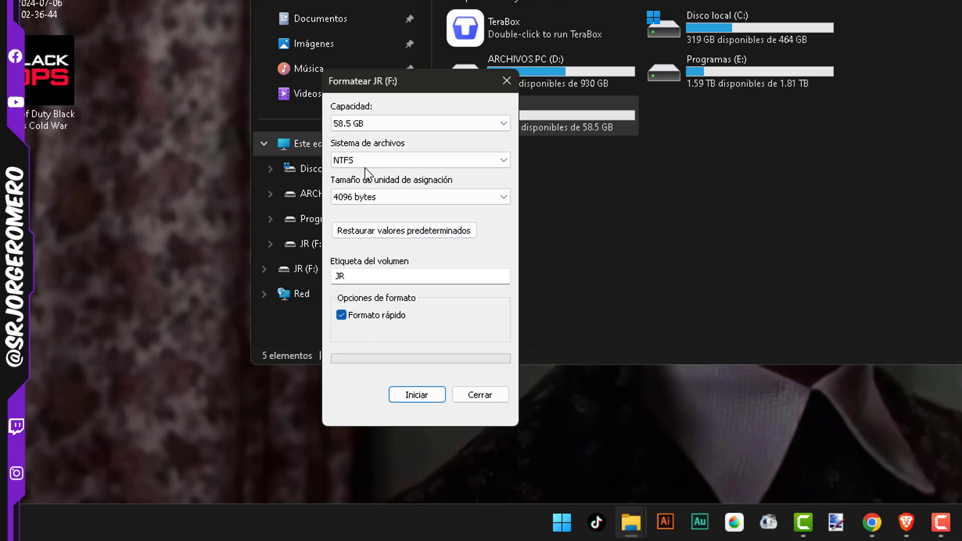
click(479, 396)
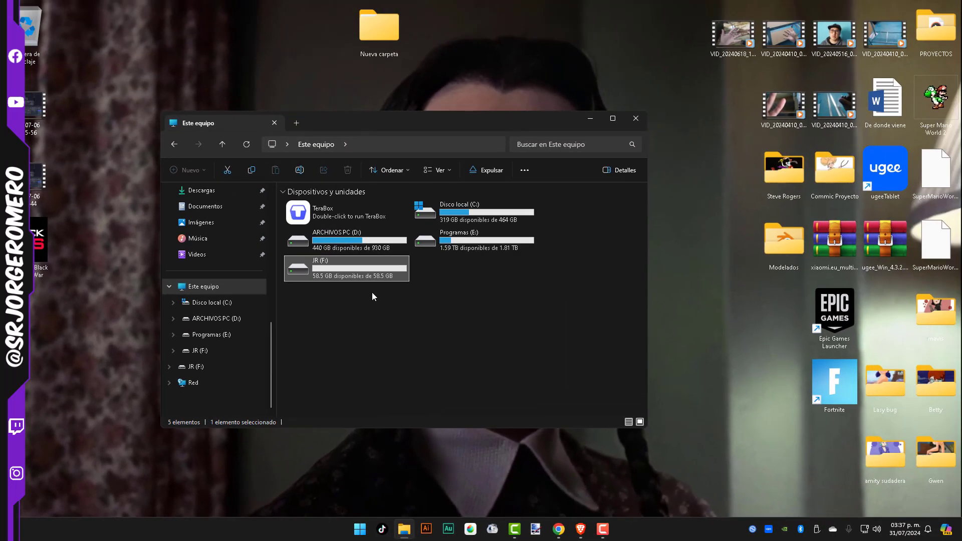
click(566, 172)
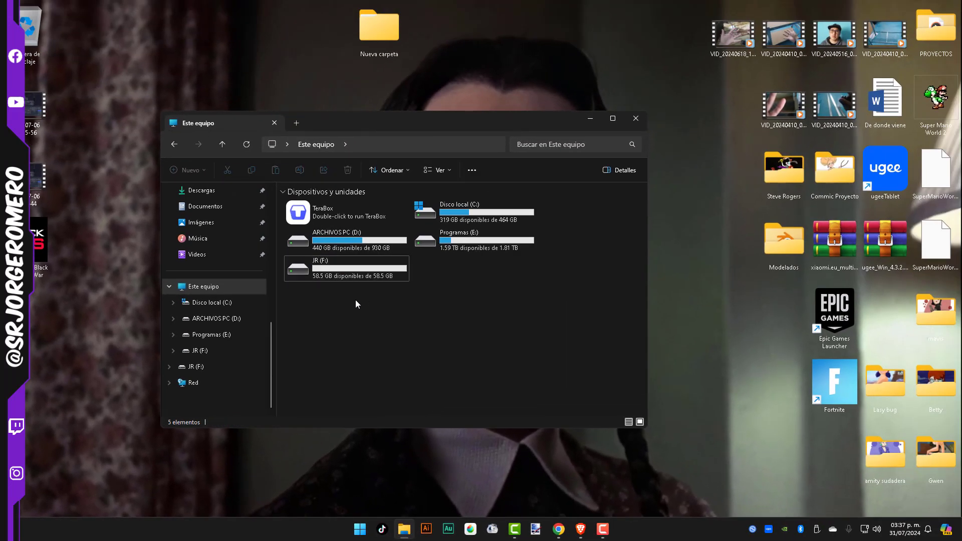
Copy Magisk.v26.3 from the desktop folder Nueva carpeta to drive JR (F:), and close that folder
double_click(377, 50)
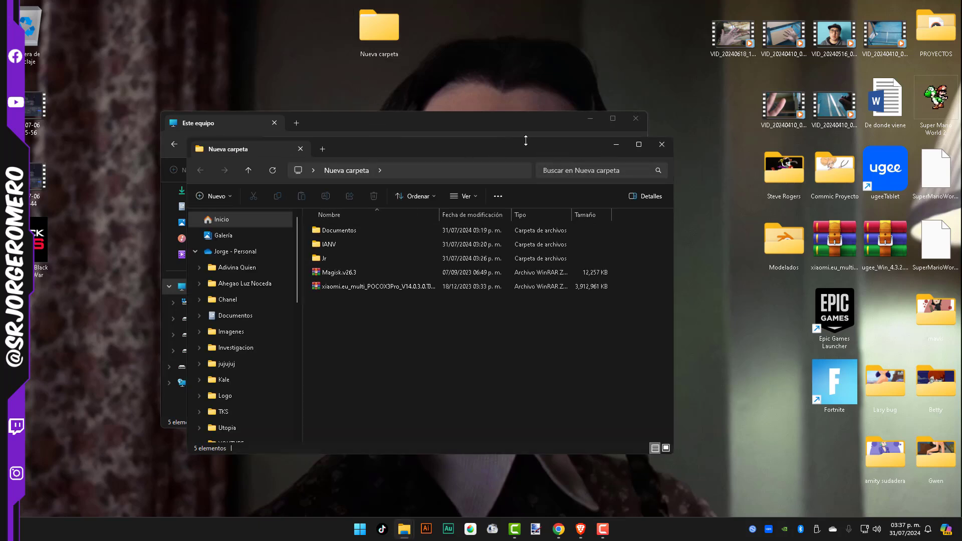
drag(551, 152, 728, 131)
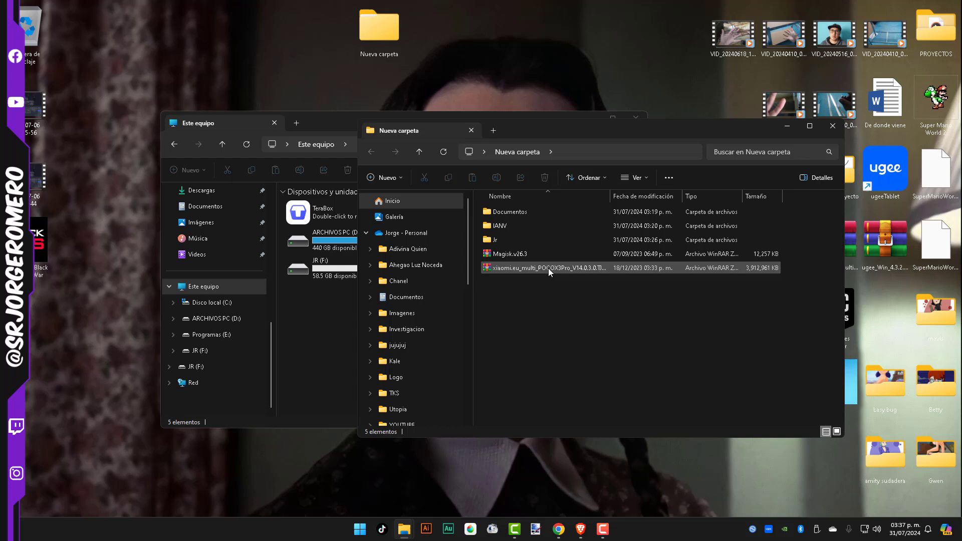
click(513, 256)
drag(513, 260, 325, 291)
click(685, 359)
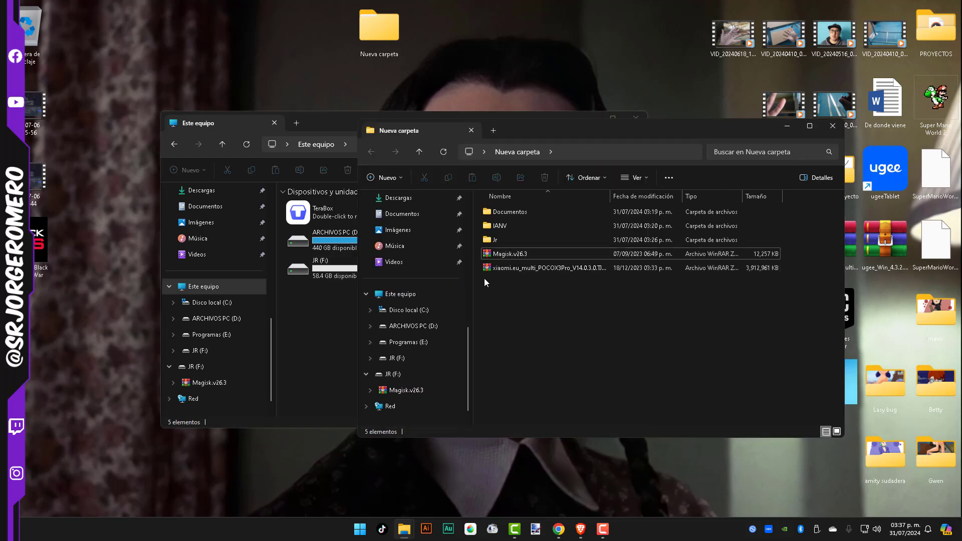
double_click(493, 243)
click(423, 152)
click(832, 126)
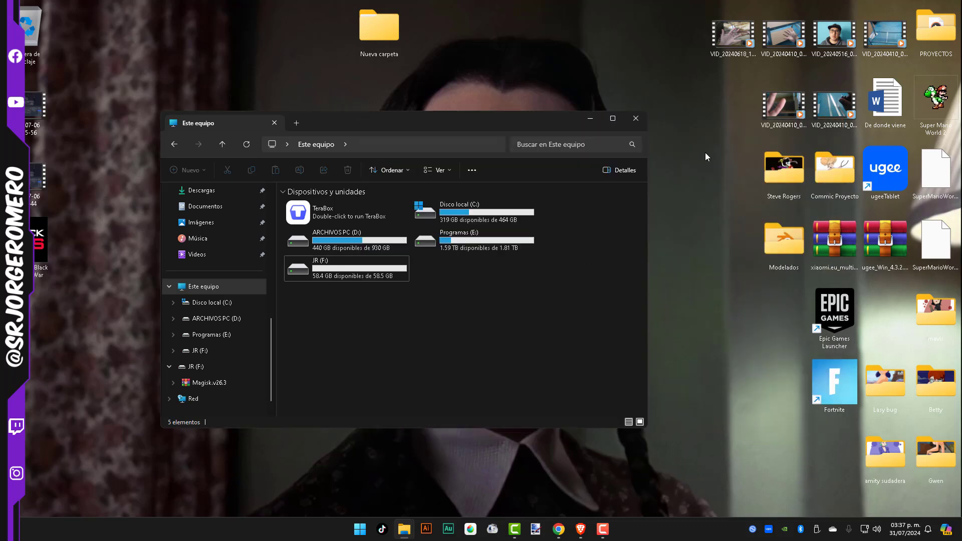
Check the contents of drive JR (F:) for the copied Magisk file, and close the window
double_click(362, 278)
click(323, 230)
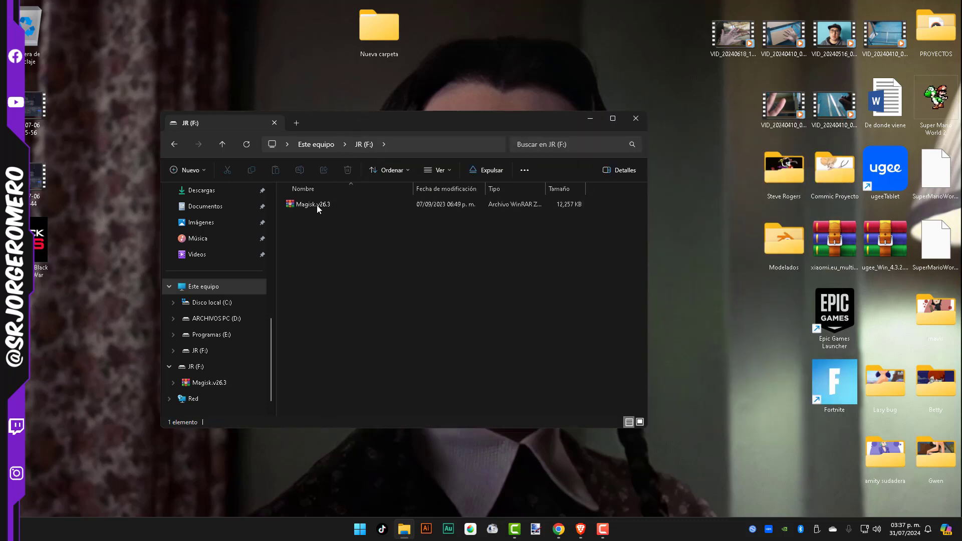
click(636, 128)
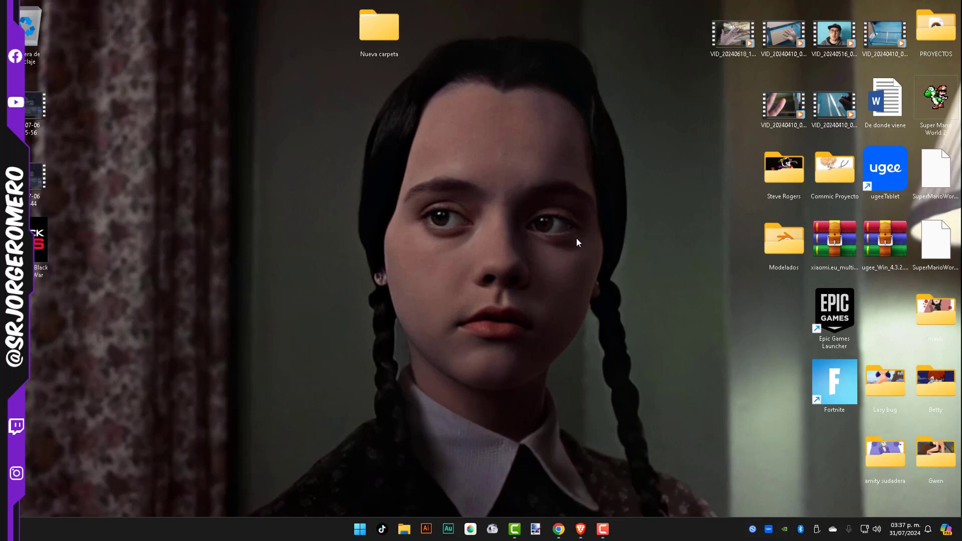
Search Windows for "partic" and open the tool Crear y formatear particiones del disco duro
key(super)
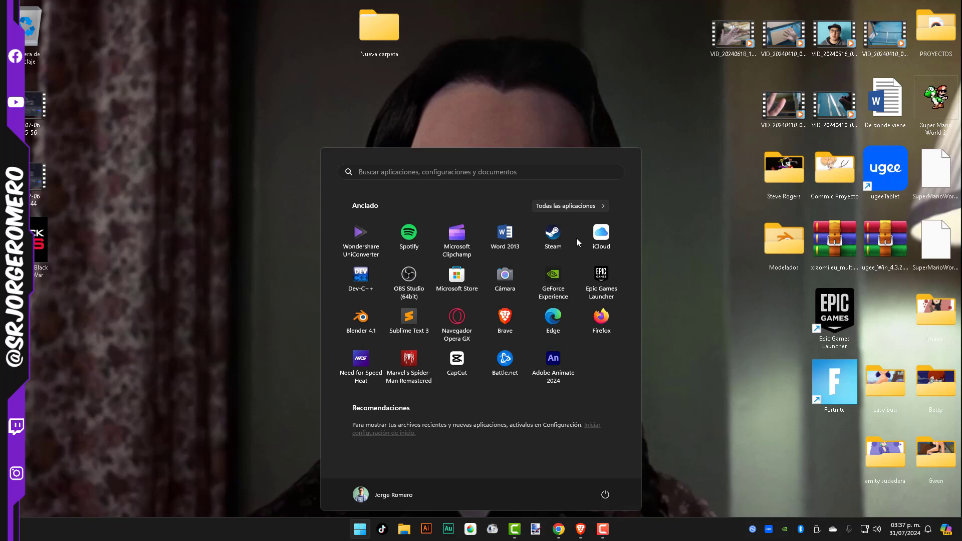
text(pa)
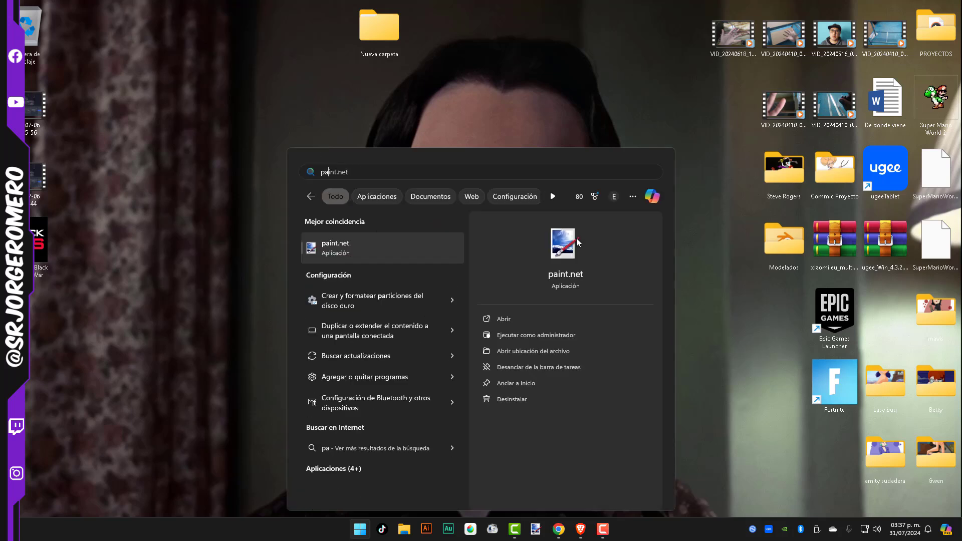
text(rtic)
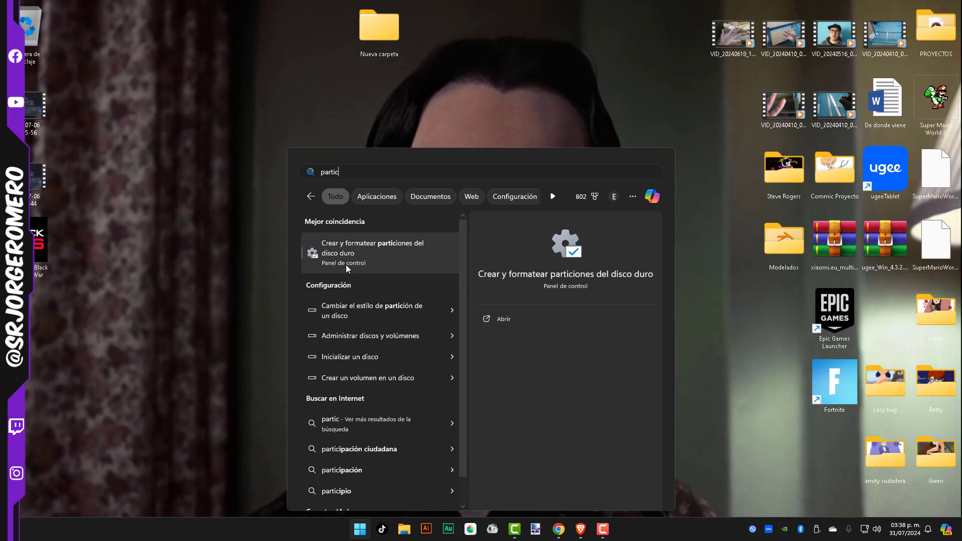
click(383, 263)
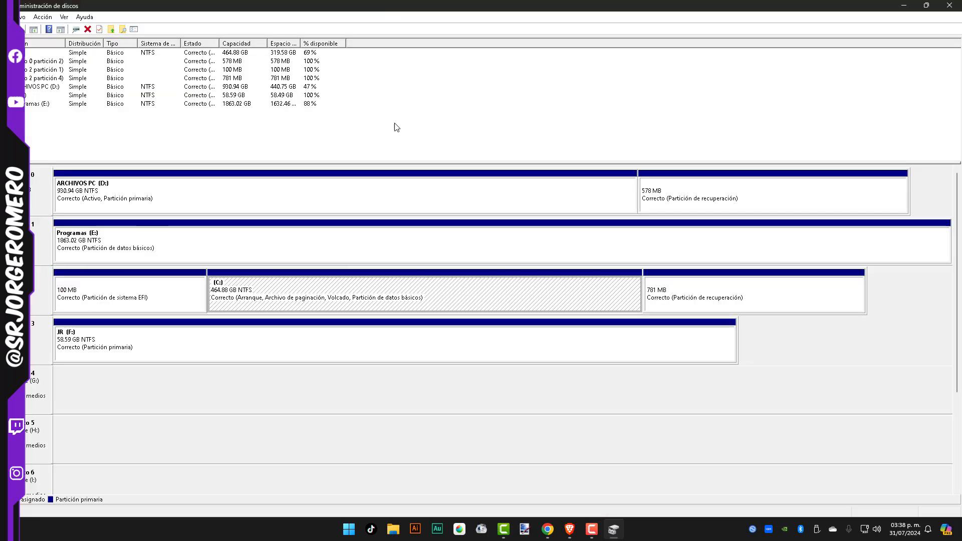
click(410, 56)
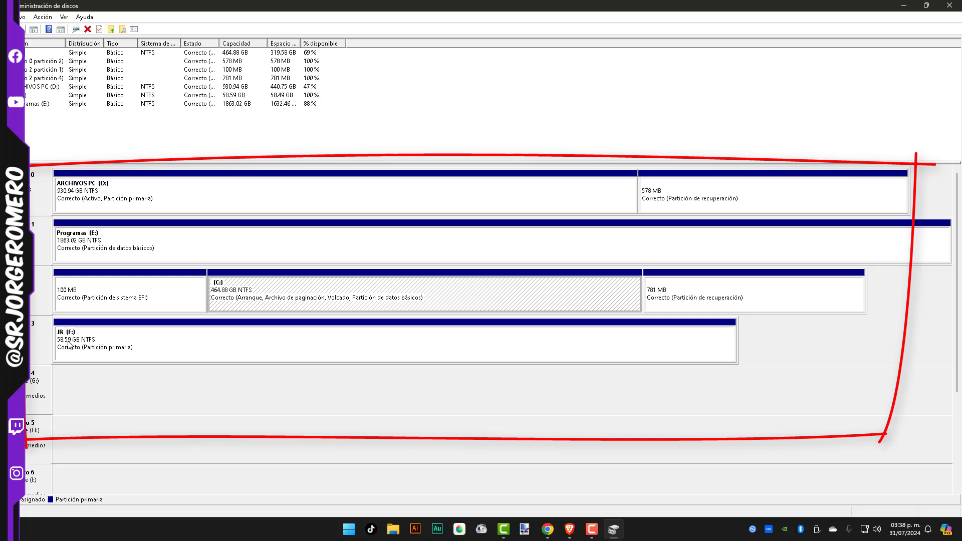
Check the size of drive JR (F:) in File Explorer, then start shrinking its volume with 5000 MB as the space to shrink
click(393, 529)
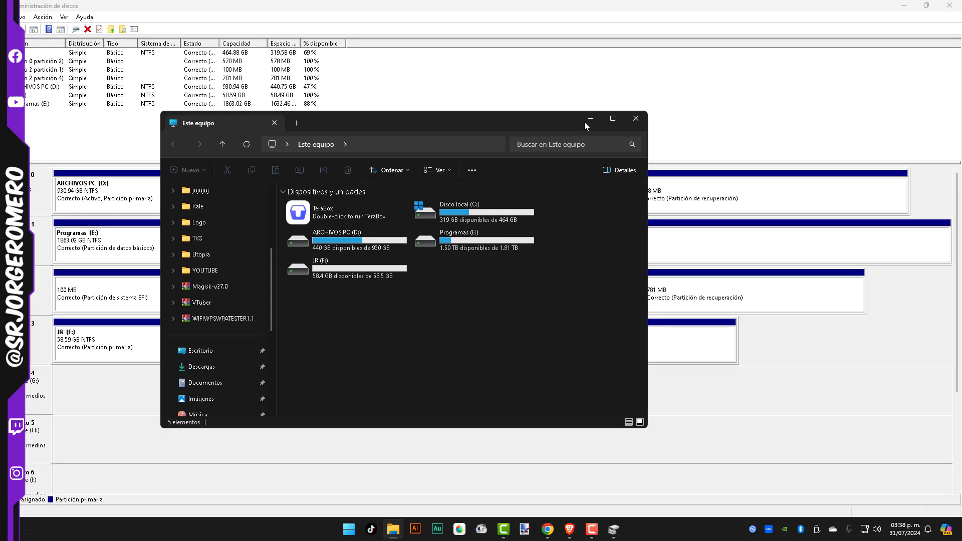
click(585, 123)
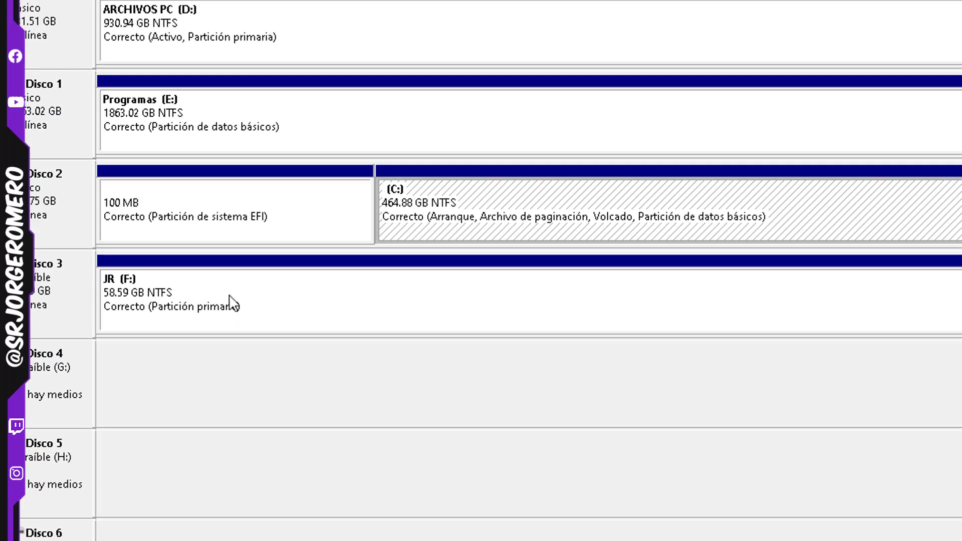
right_click(229, 295)
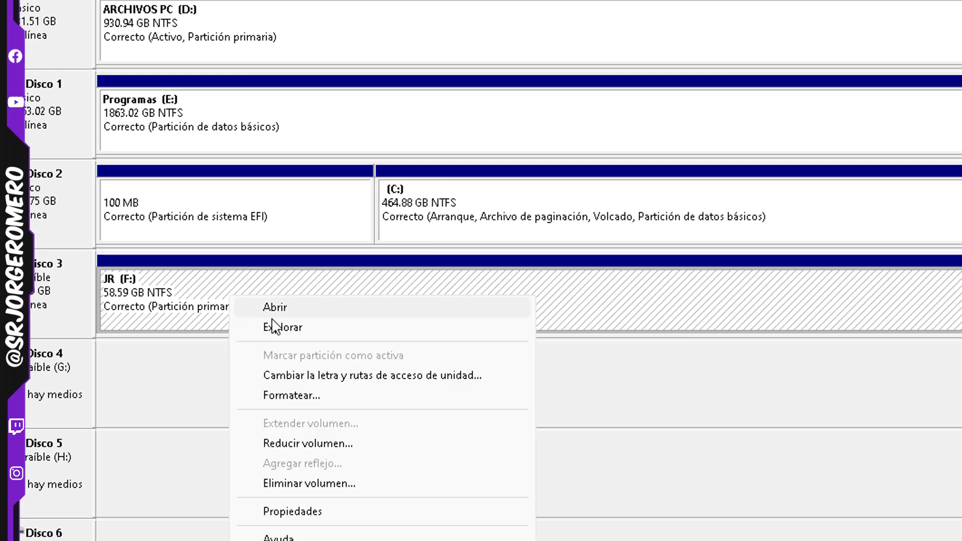
click(293, 444)
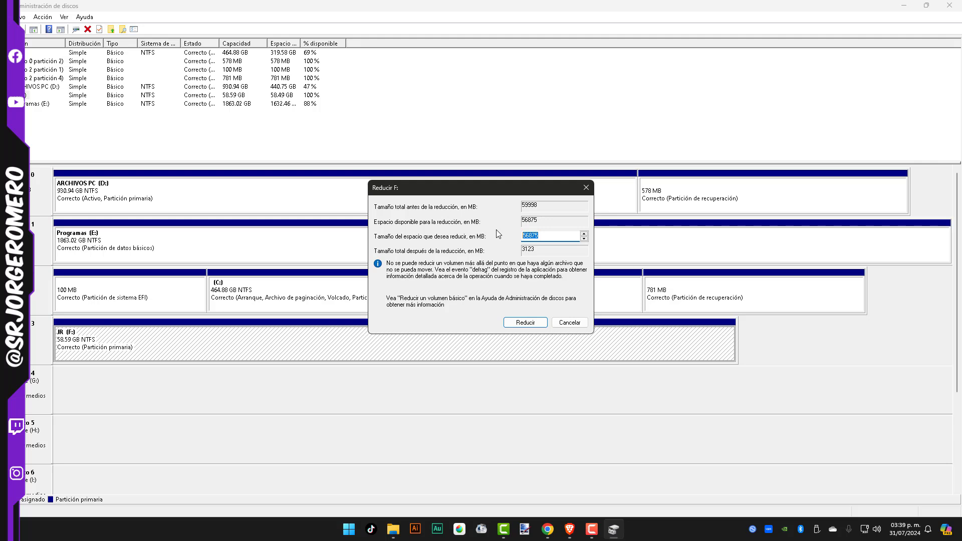
text(5000)
Open the Windows Calculator, multiply 5 by 1024 to convert gigabytes to megabytes, and return to the Reducir F: dialog
click(348, 529)
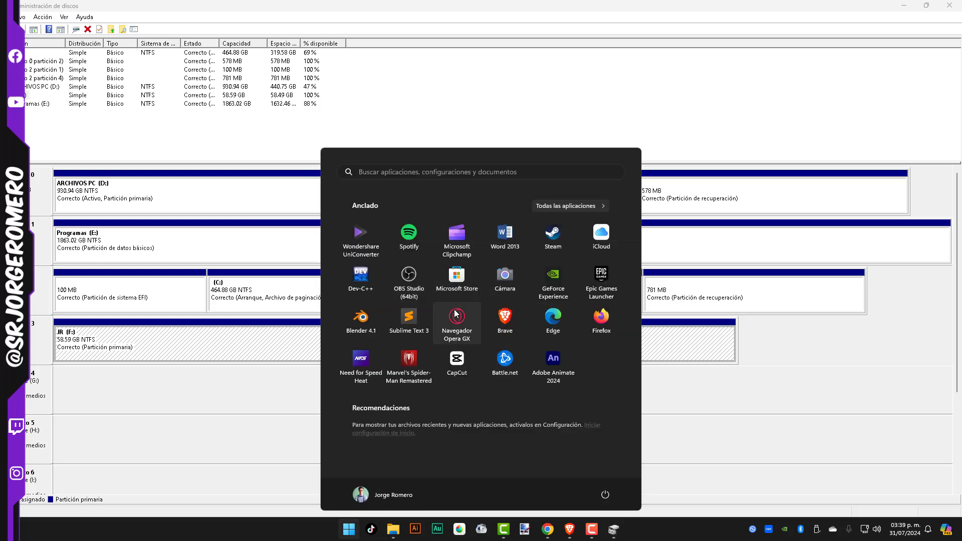
text(calculadora)
key(Return)
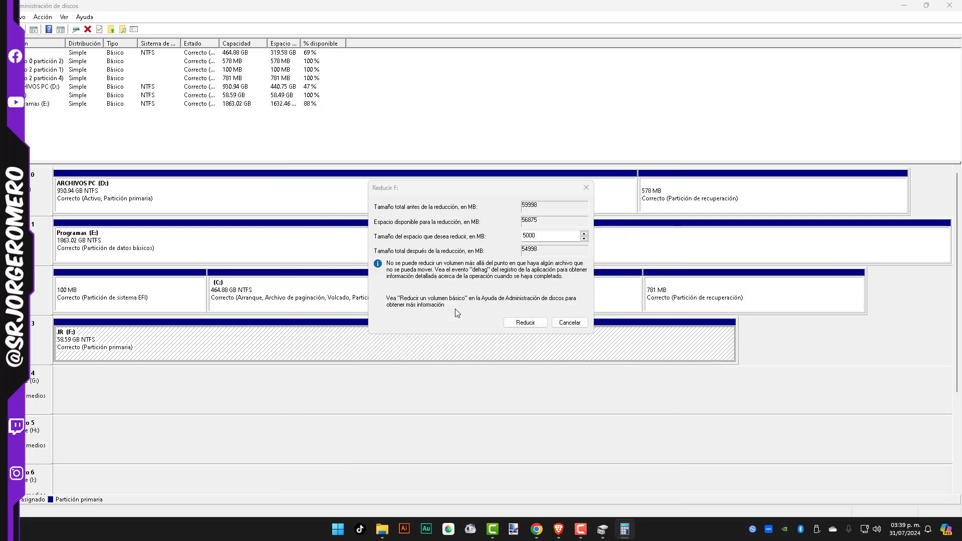
text(5 × )
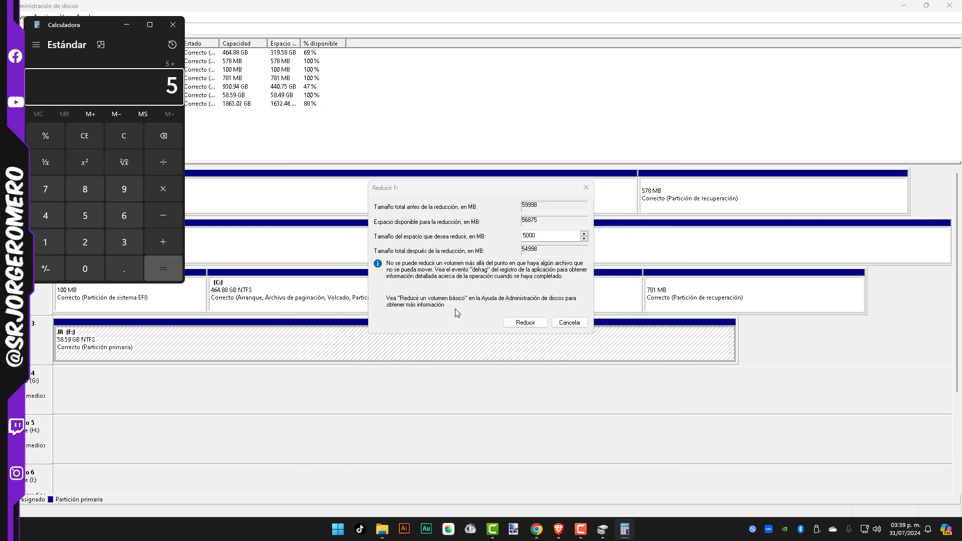
text(1024)
key(Return)
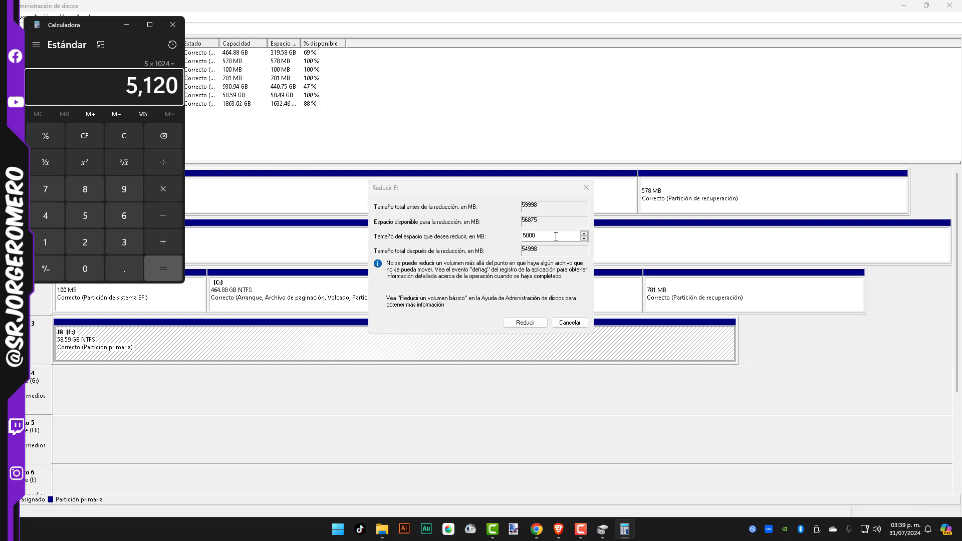
click(499, 232)
click(624, 529)
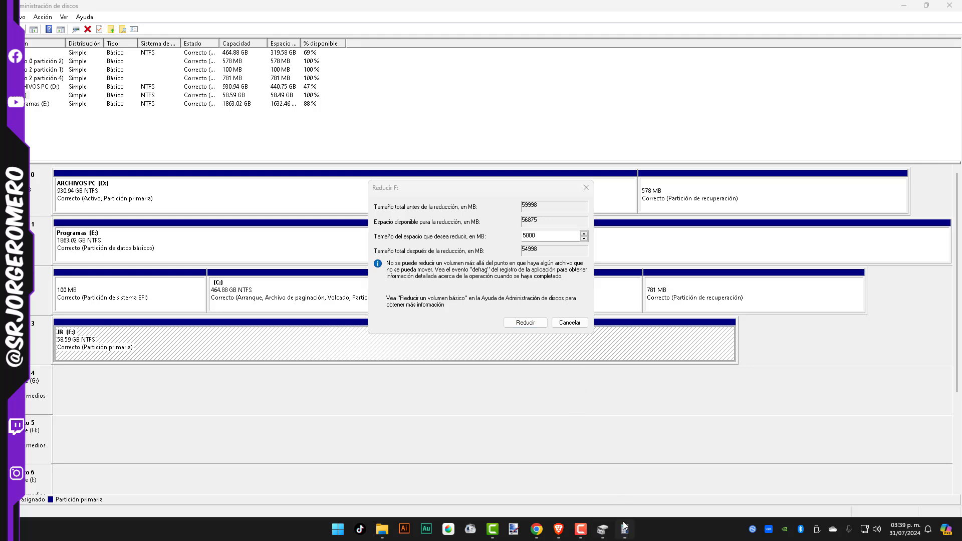
click(540, 236)
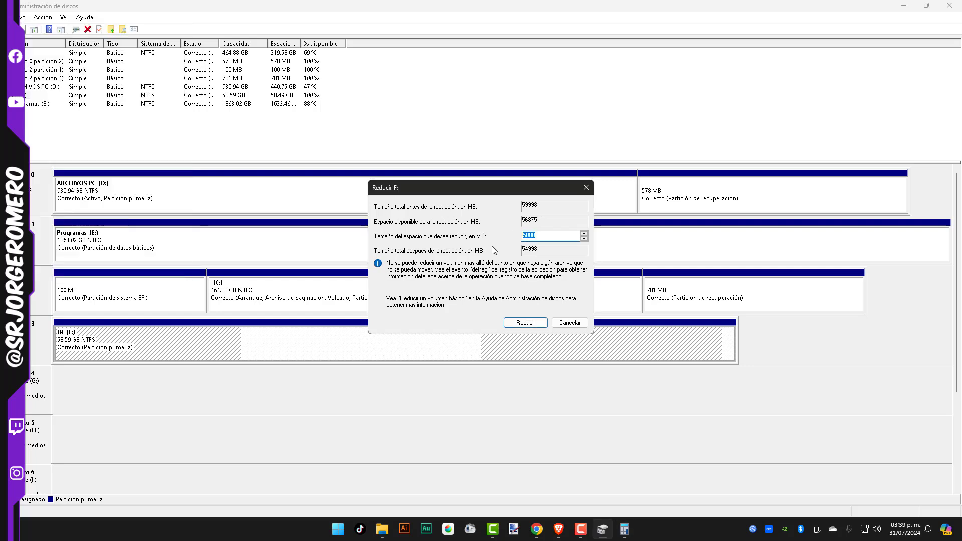
text(6000)
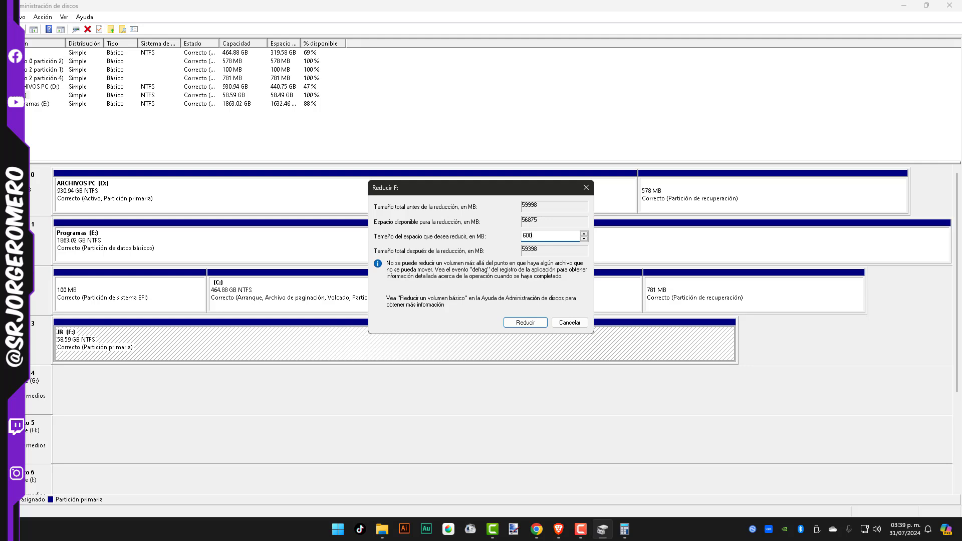
key(BackSpace)
key(BackSpace)
text(700)
Set the space to shrink to 5000 MB and shrink the volume JR (F:)
double_click(547, 235)
text(50)
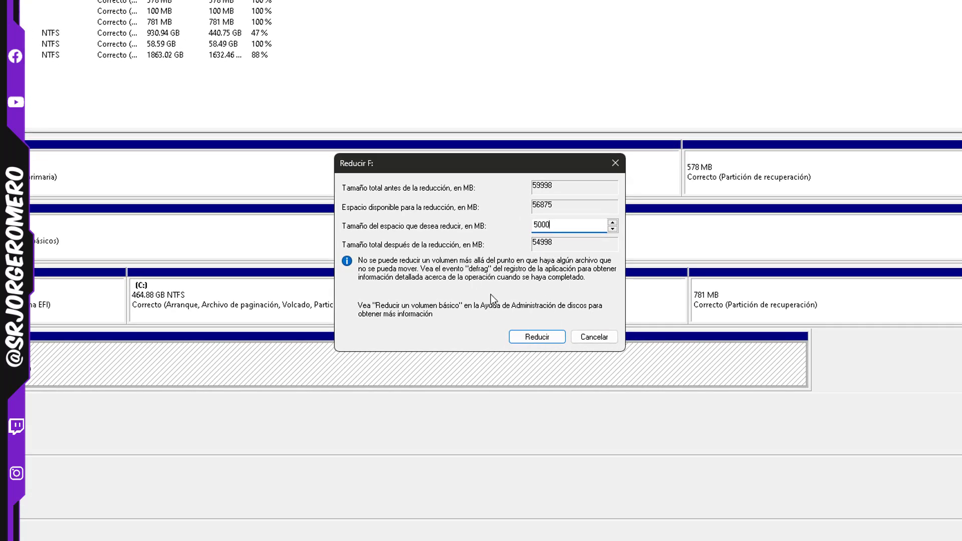
click(520, 336)
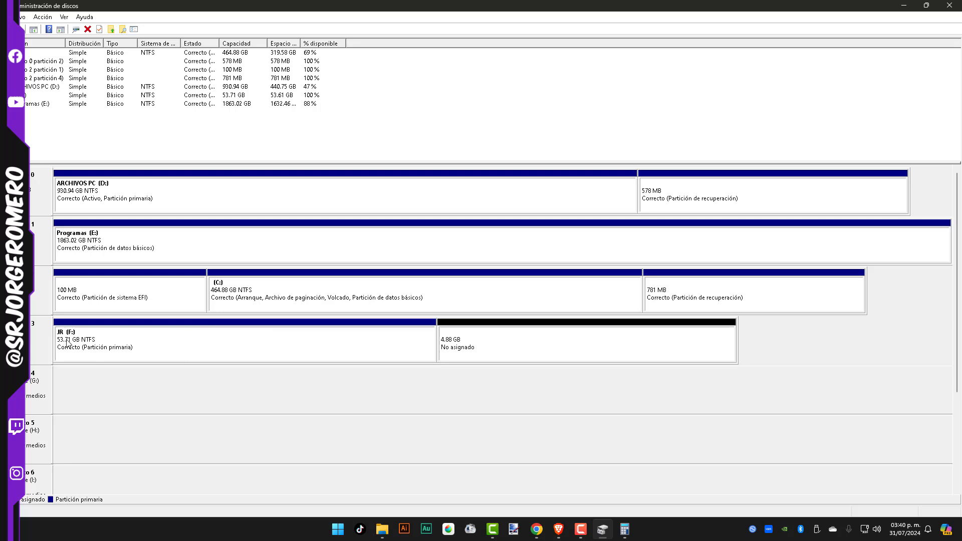
Start a new simple volume in the unallocated space beside JR (F:), keeping the default size
click(462, 352)
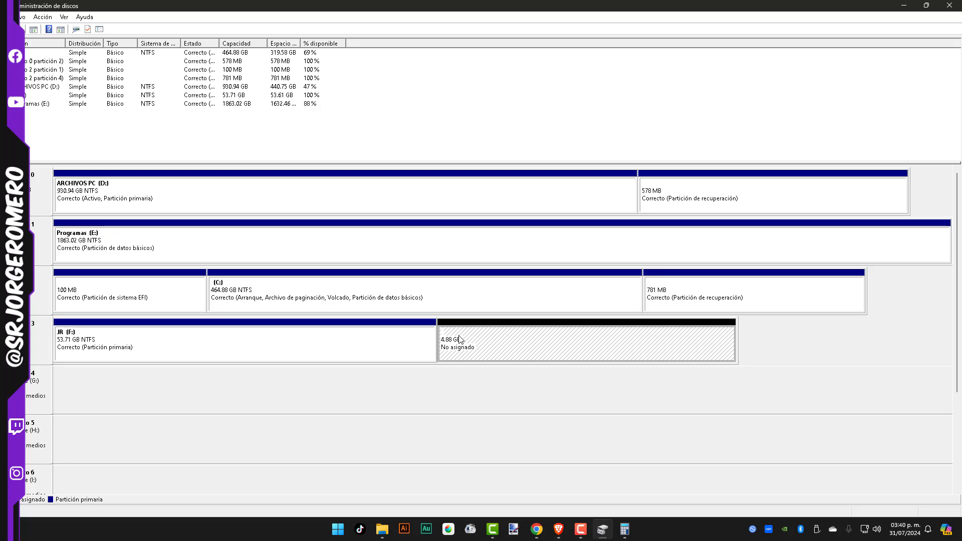
right_click(459, 336)
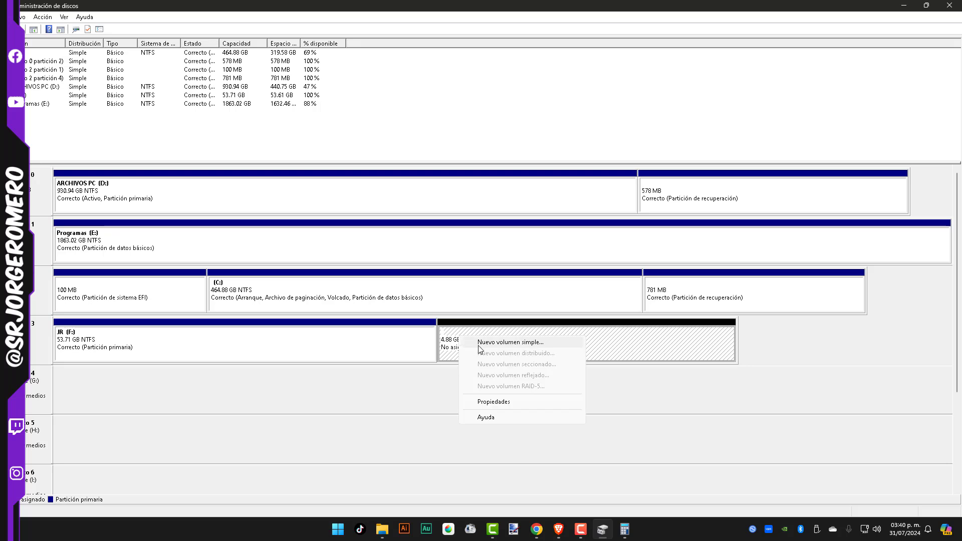
click(479, 343)
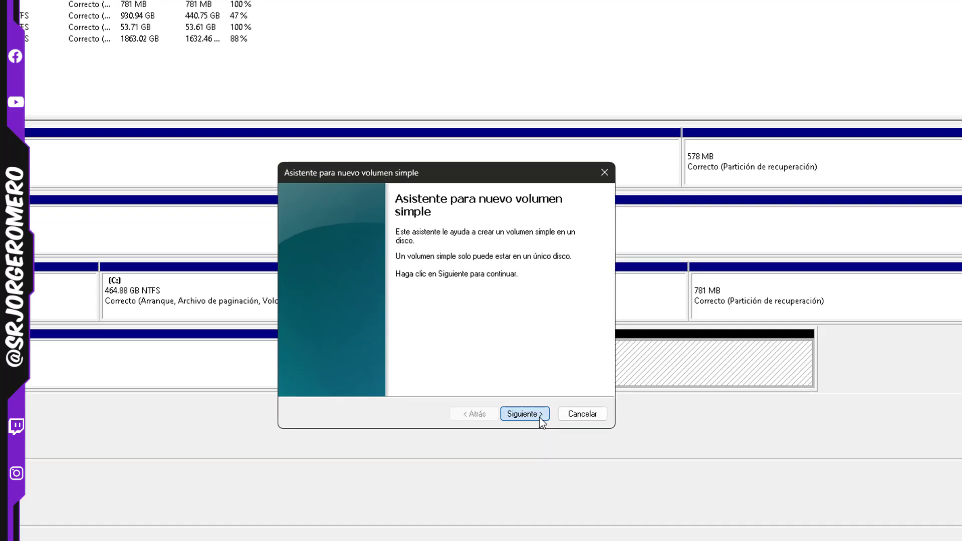
click(526, 382)
click(544, 474)
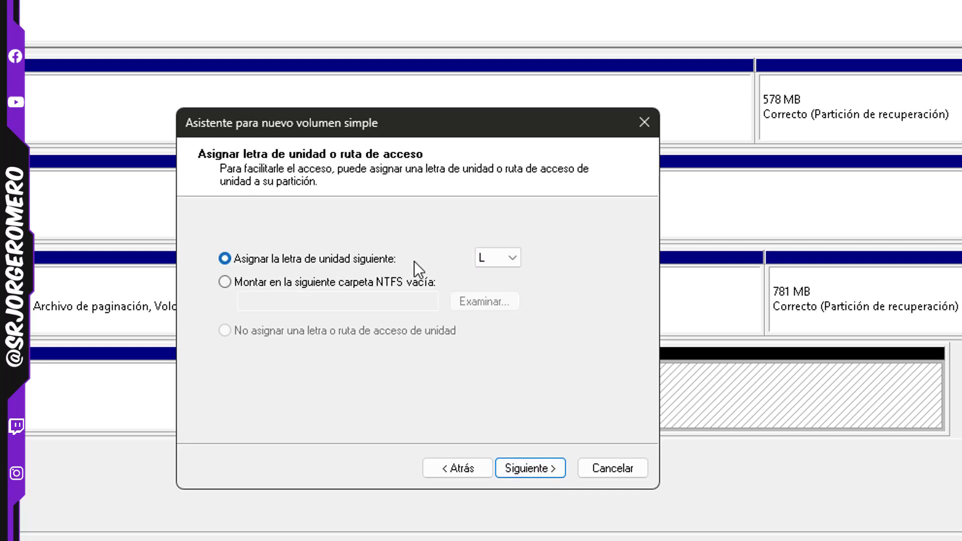
click(499, 258)
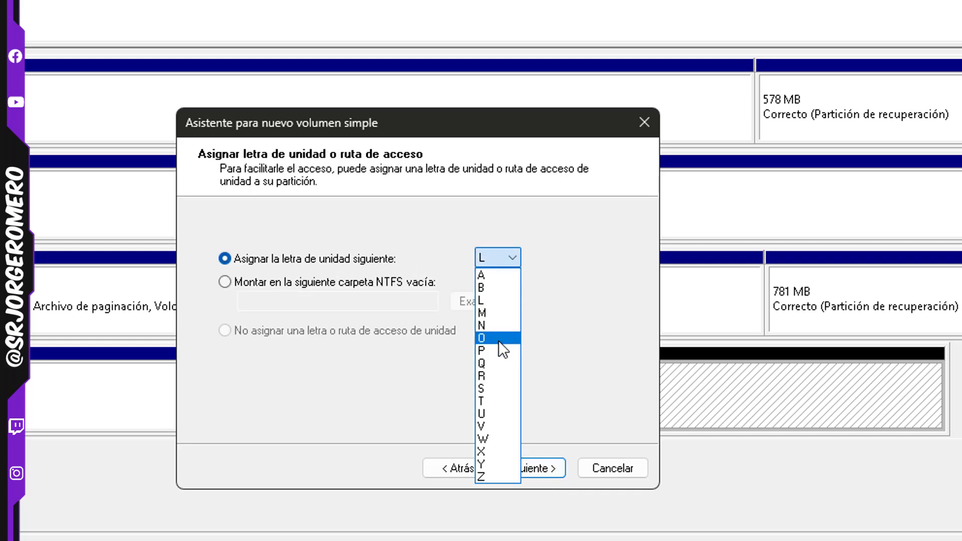
click(497, 339)
click(502, 260)
click(498, 400)
key(super+e)
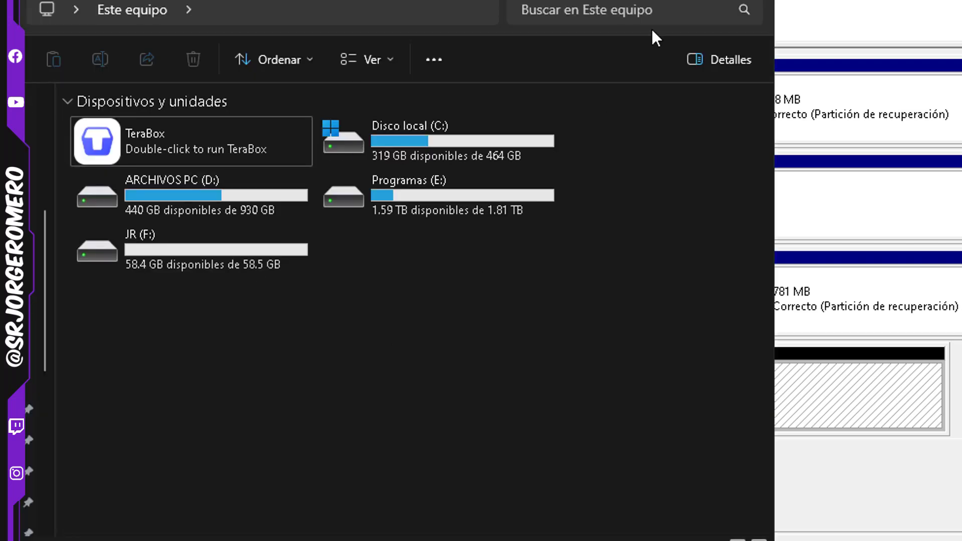
click(657, 0)
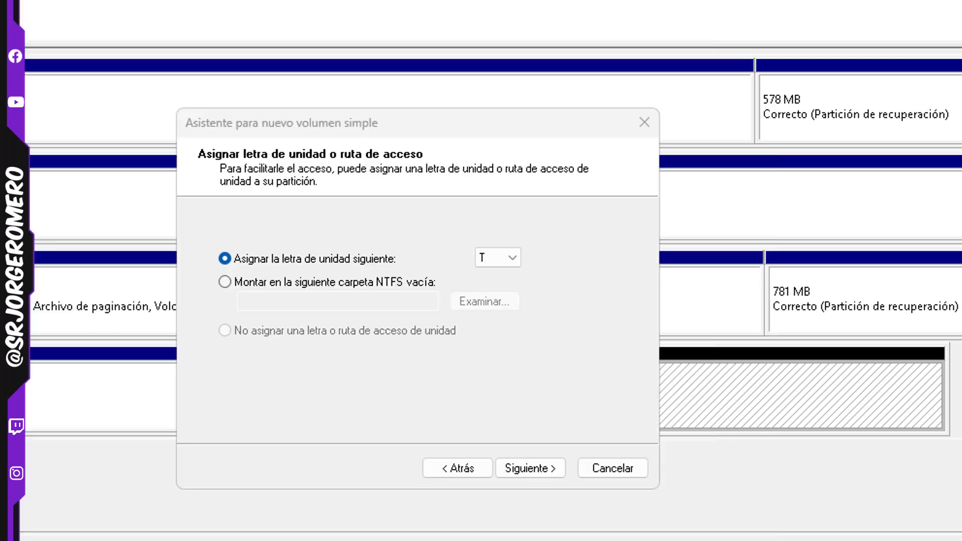
click(354, 281)
click(311, 260)
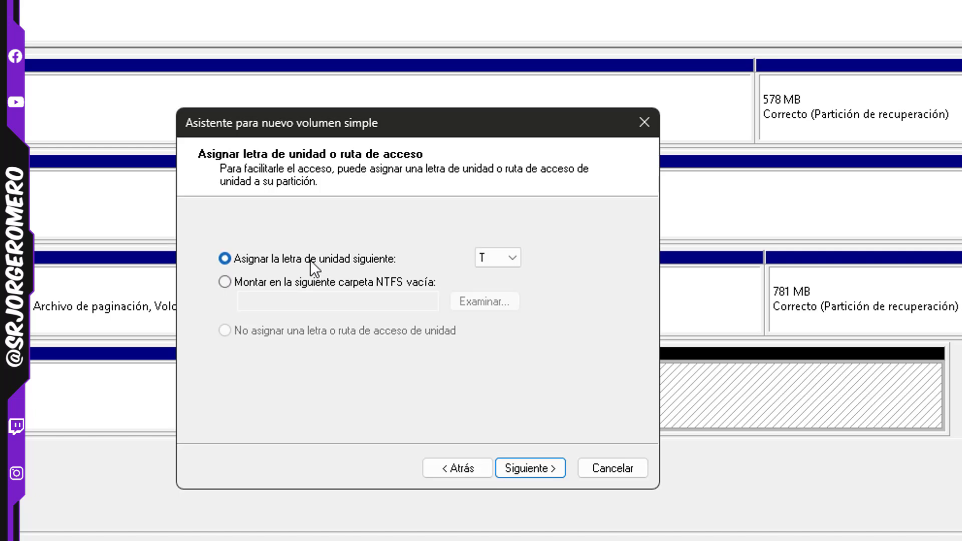
Assign drive letter Z to the new volume and finish creating it with the default NTFS quick format and label Nuevo vol
click(498, 264)
click(491, 473)
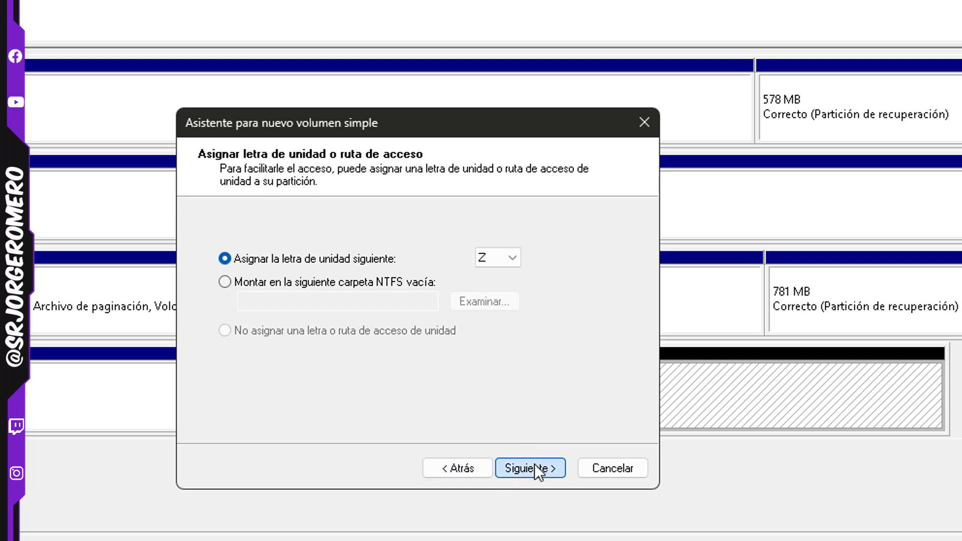
click(534, 464)
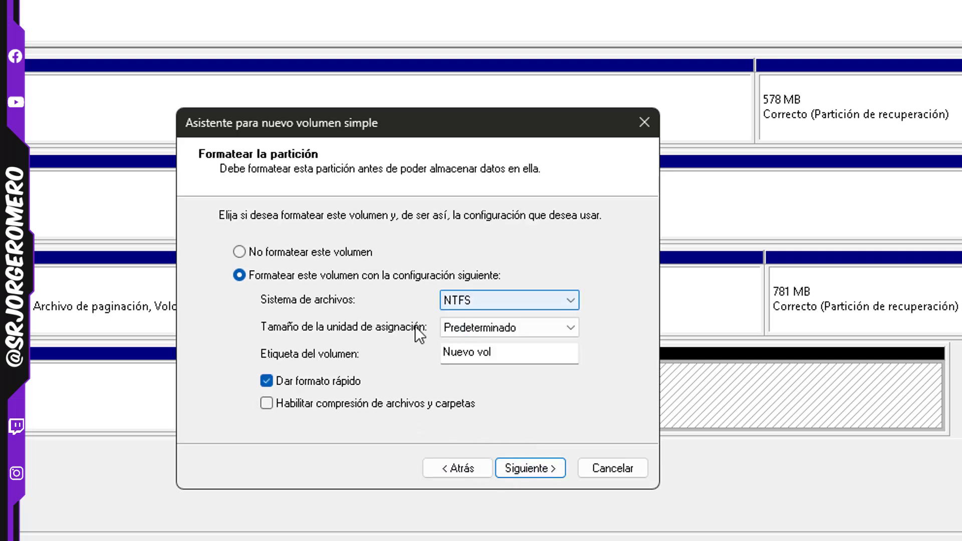
click(534, 467)
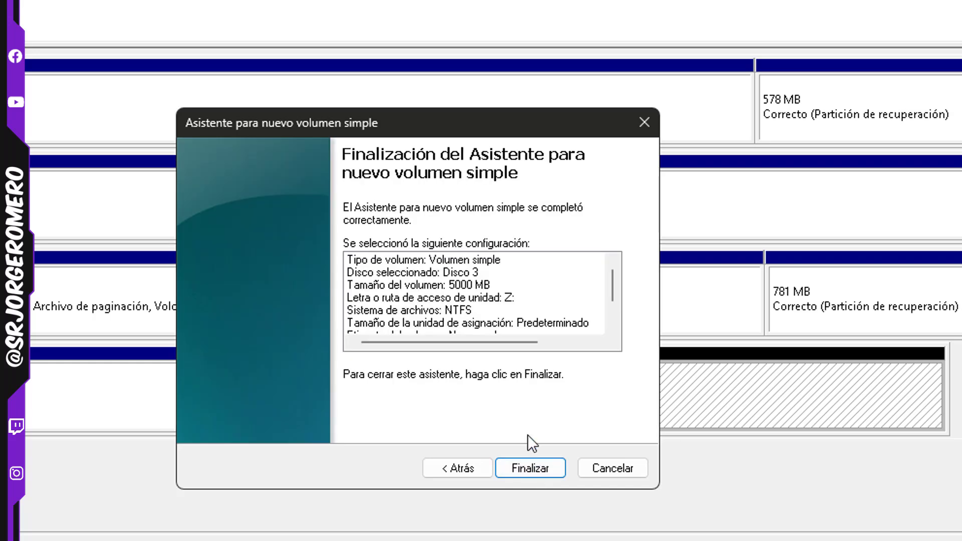
click(533, 471)
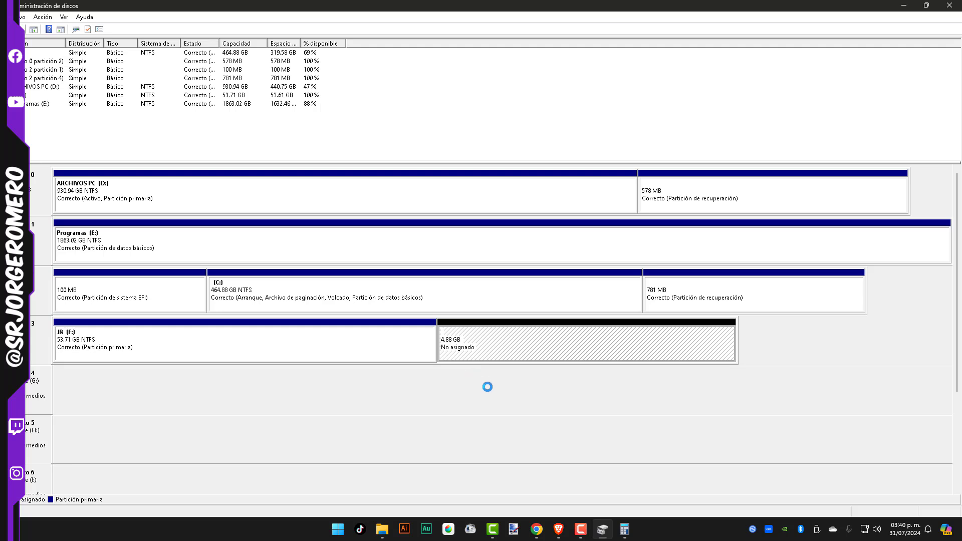
click(648, 131)
Examine the capacities of drives JR (F:) and Nuevo vol (Z:) in File Explorer and return to Disk Management
click(382, 528)
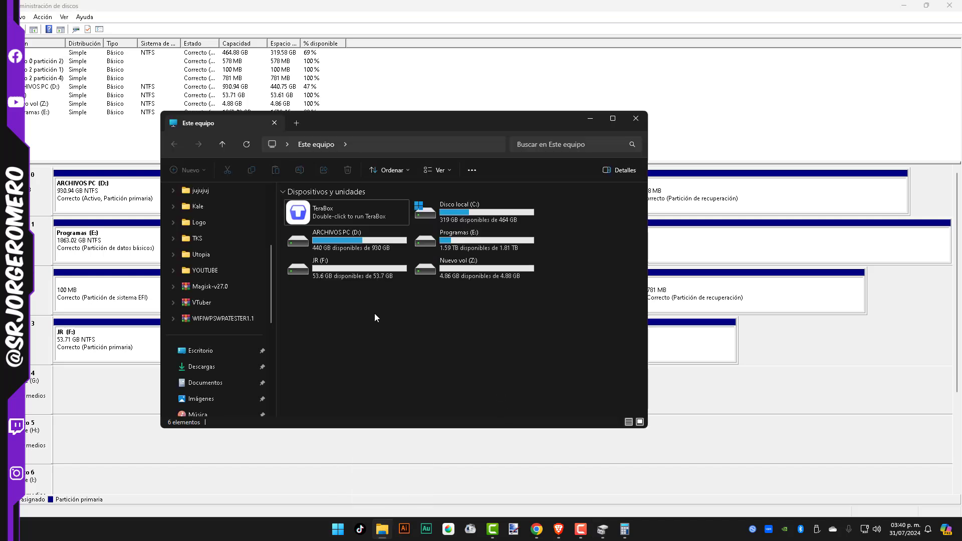
click(354, 273)
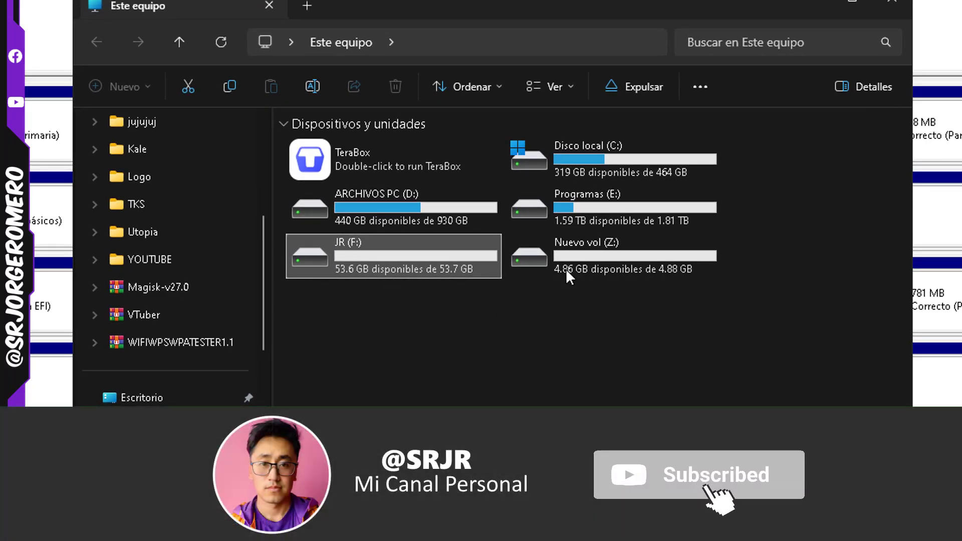
click(557, 247)
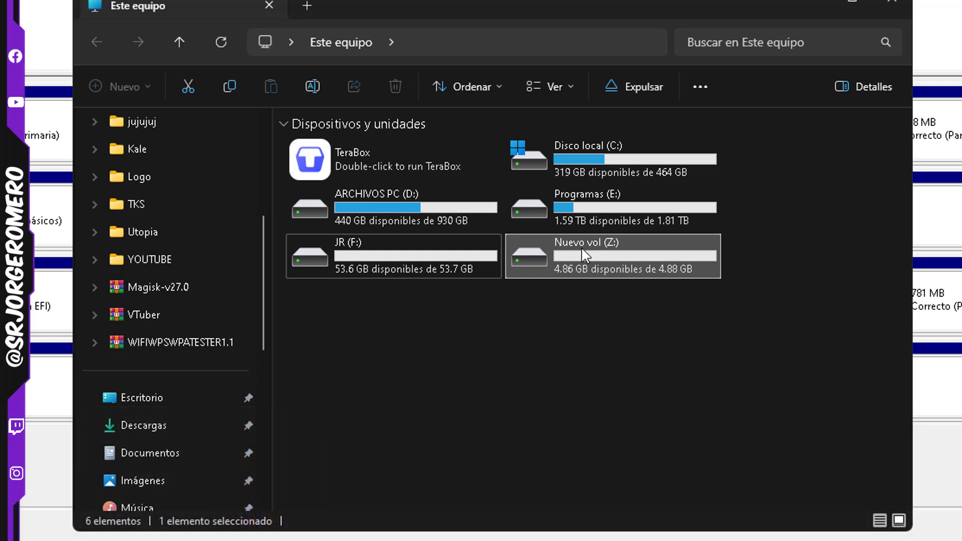
mouse_move(594, 254)
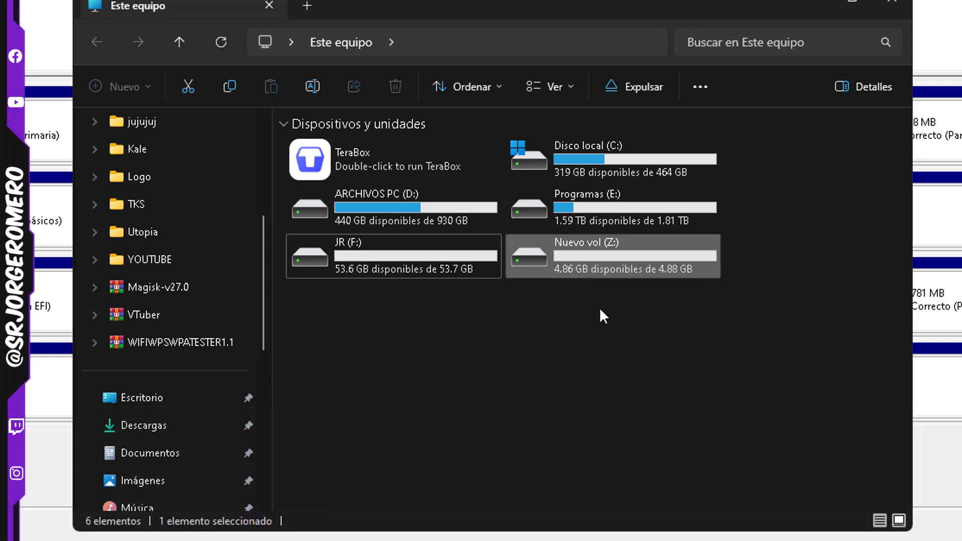
drag(635, 316, 622, 270)
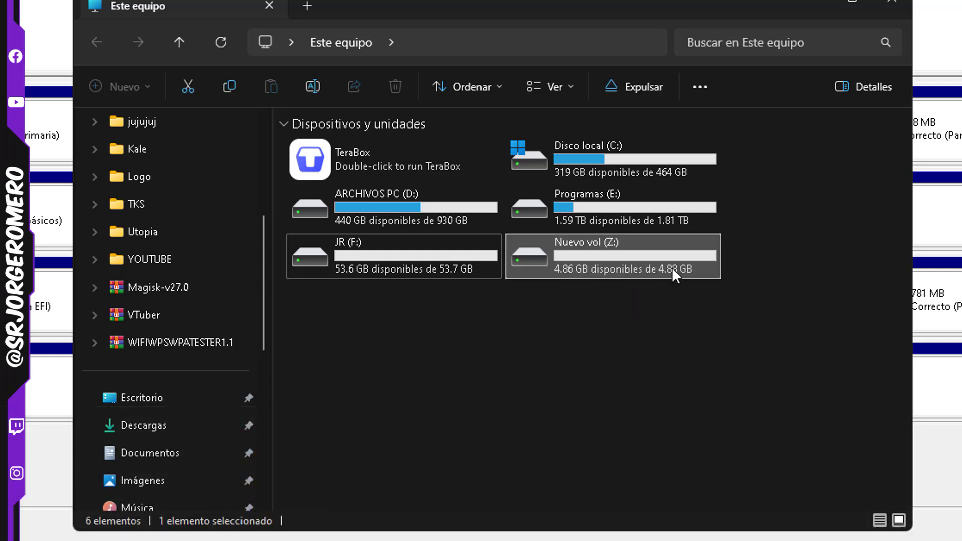
drag(625, 333, 607, 281)
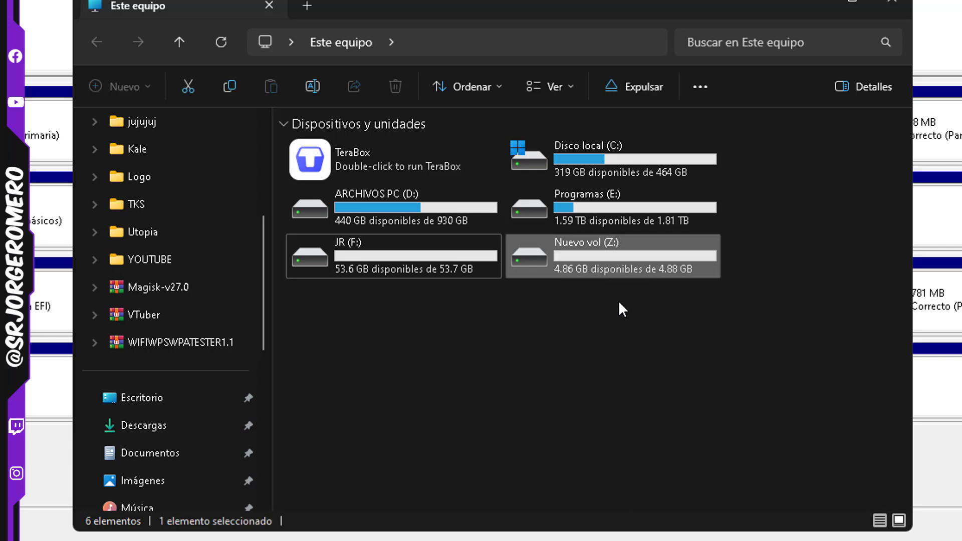
click(840, 424)
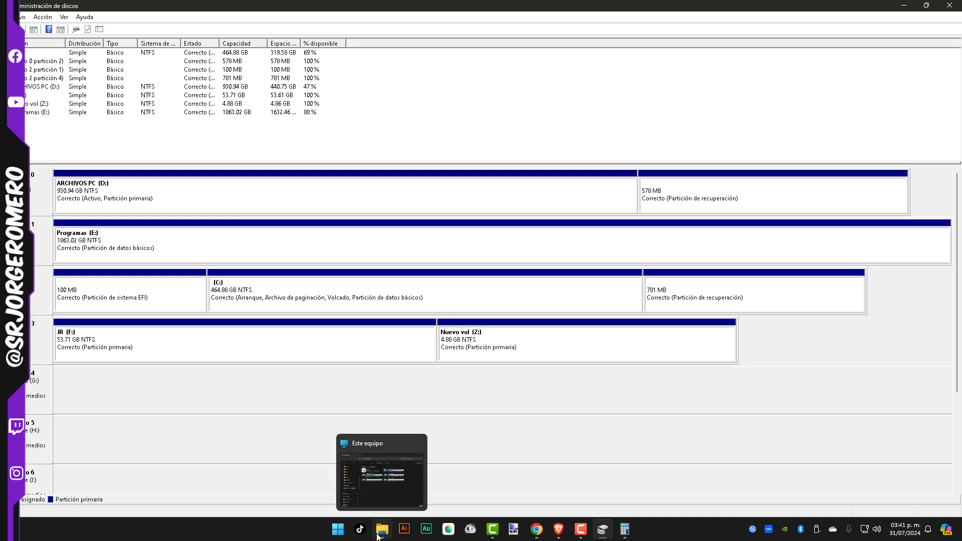
click(337, 529)
click(717, 383)
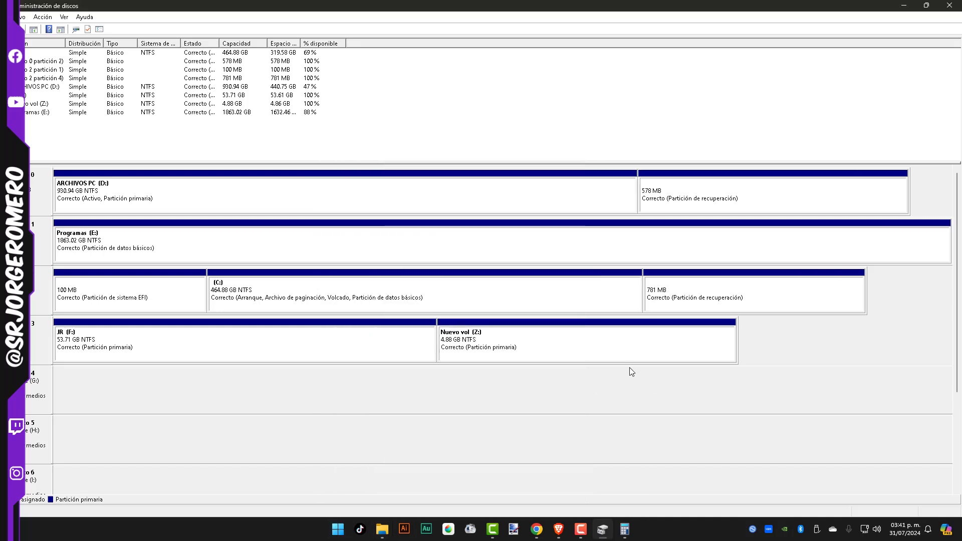
Remove drive letter Z from the volume Nuevo vol and accept the warning about dependent programs
right_click(632, 347)
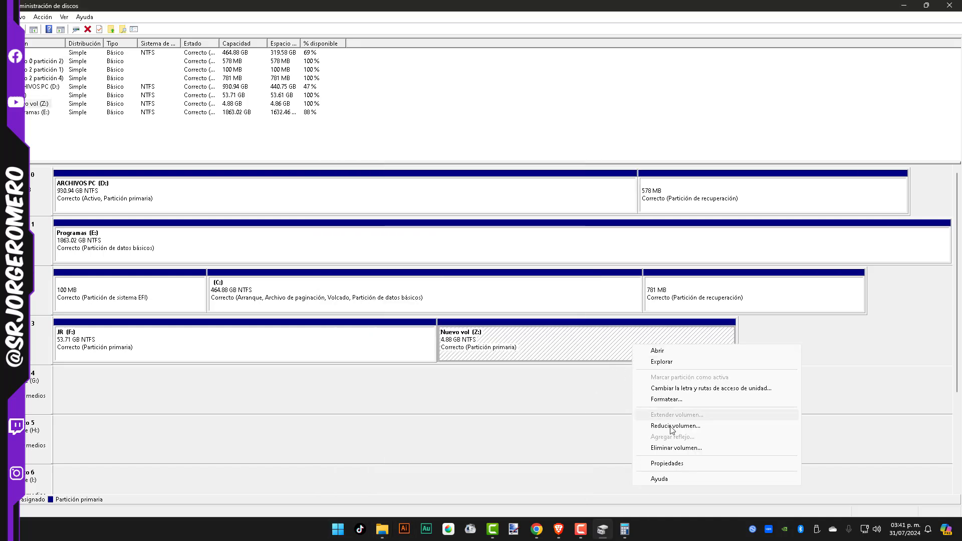
click(651, 388)
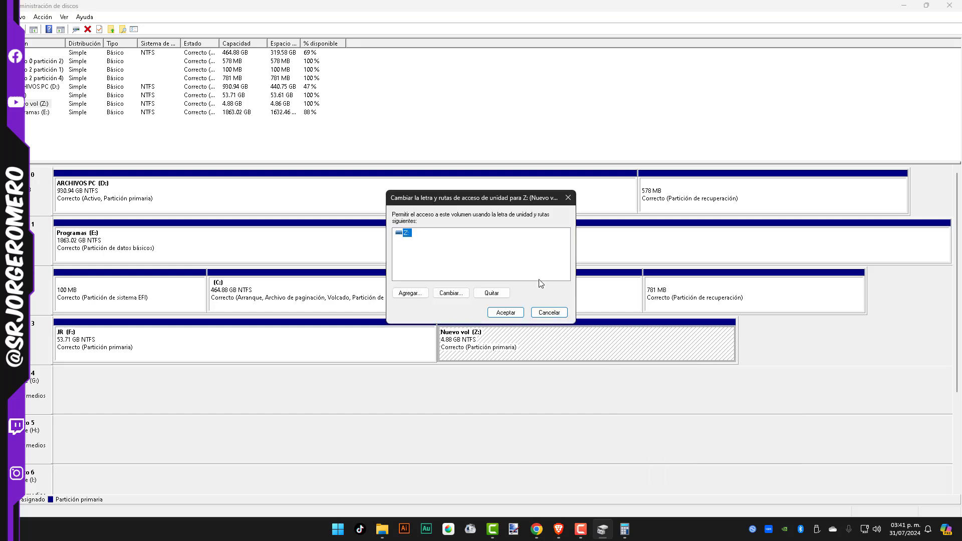
click(491, 295)
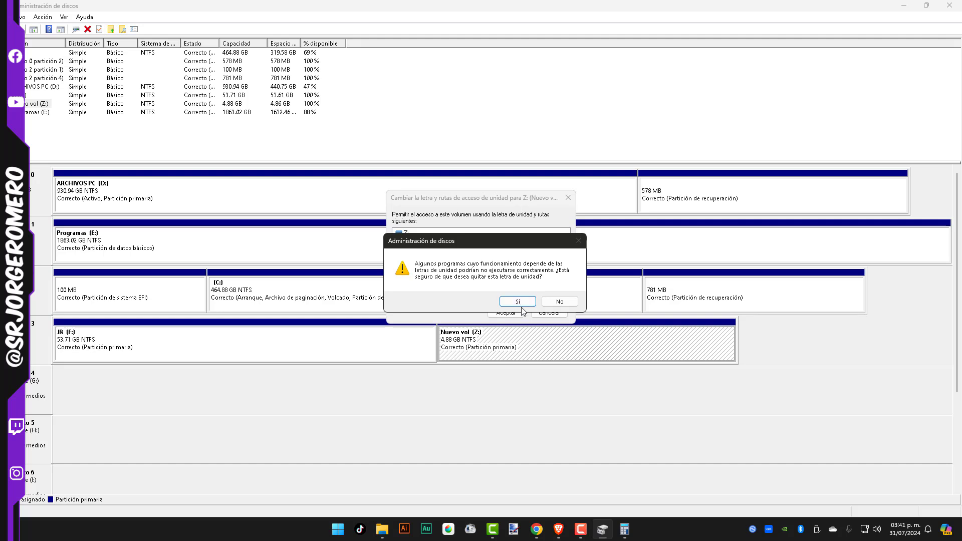
click(520, 302)
Start adding an access path for Nuevo vol (L:) that mounts it in an empty NTFS folder
right_click(489, 344)
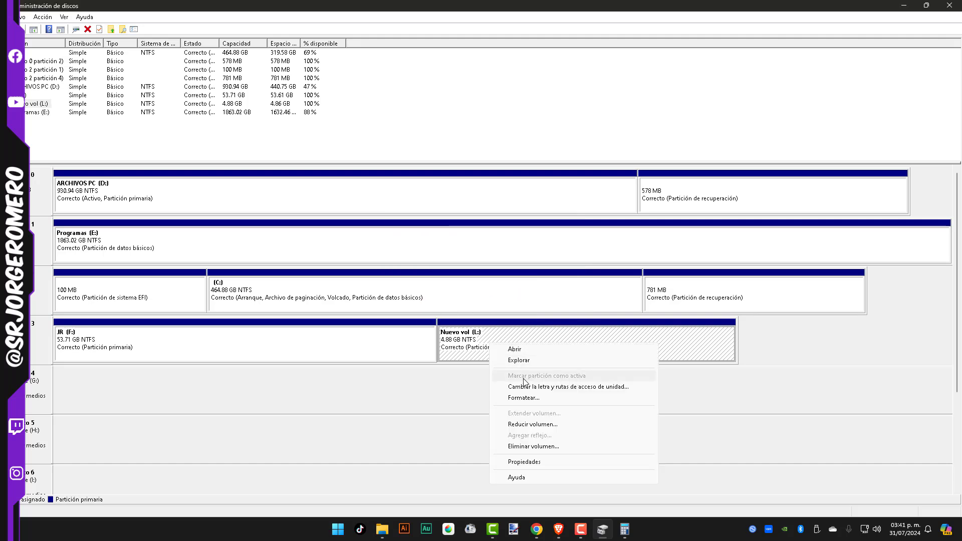
click(531, 387)
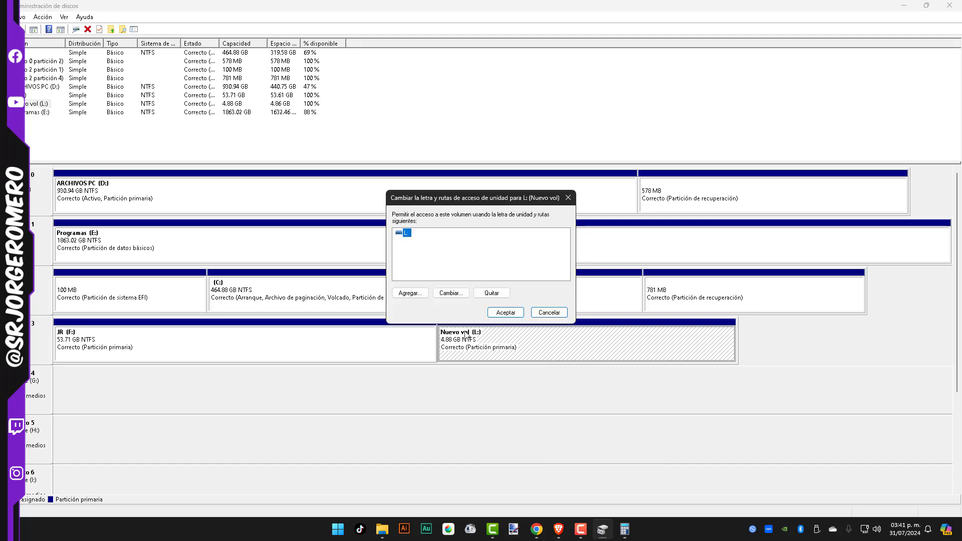
click(410, 293)
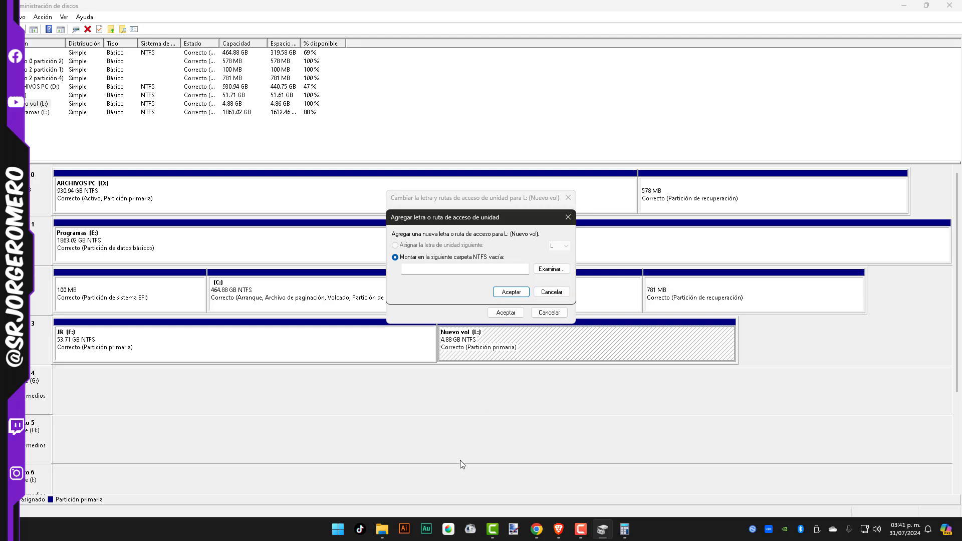
Switch to File Explorer and create a folder named archivos on drive JR (F:)
click(382, 528)
double_click(371, 274)
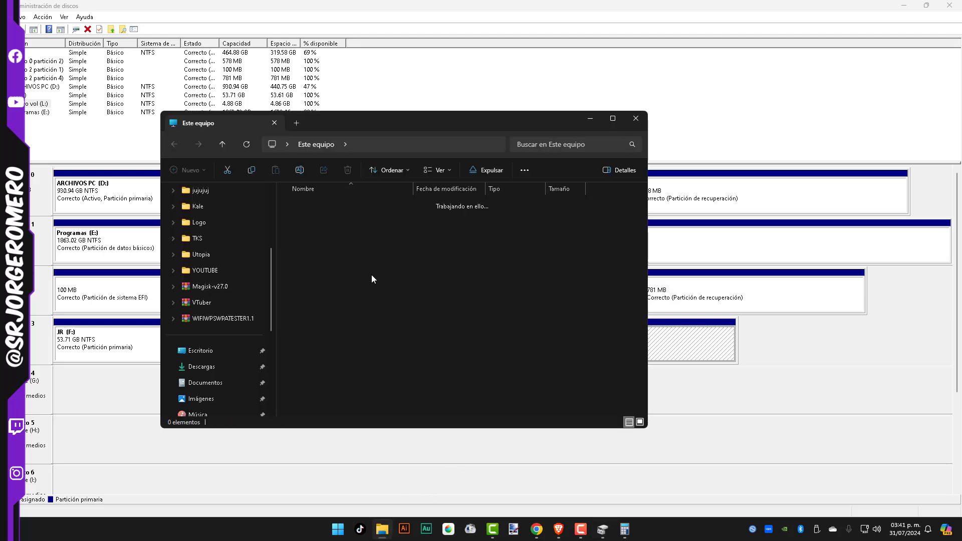
right_click(397, 260)
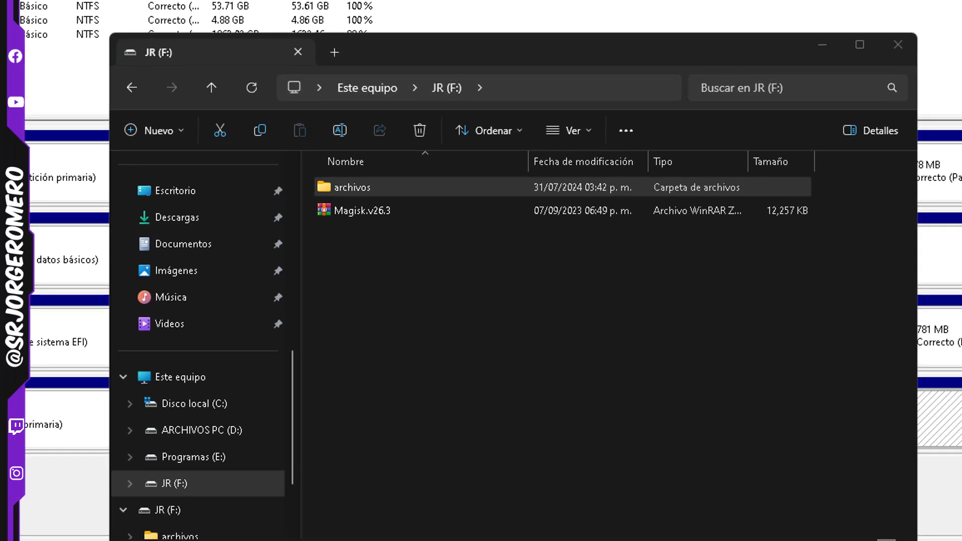
click(608, 342)
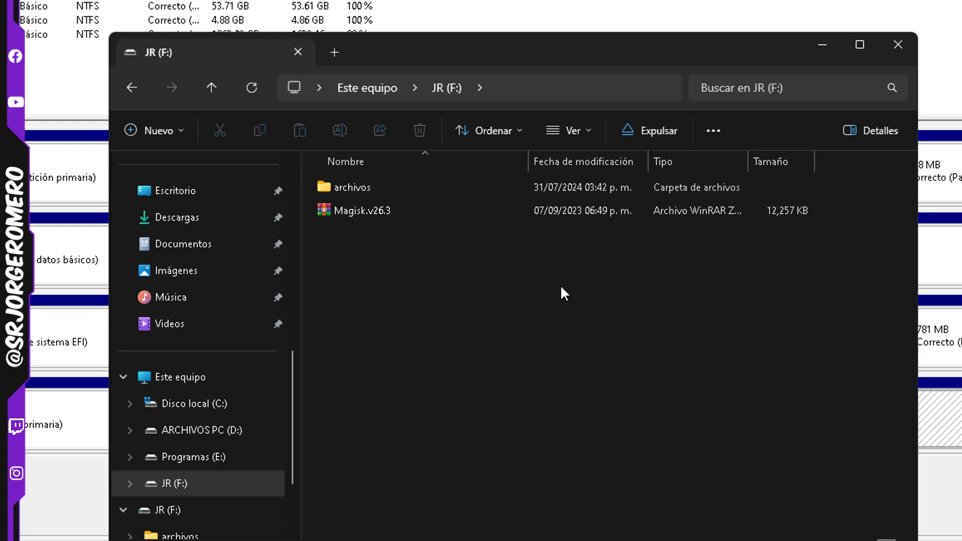
Browse the escuela and pc subfolders of archivos and open the mantenimiento folder inside pc
double_click(356, 185)
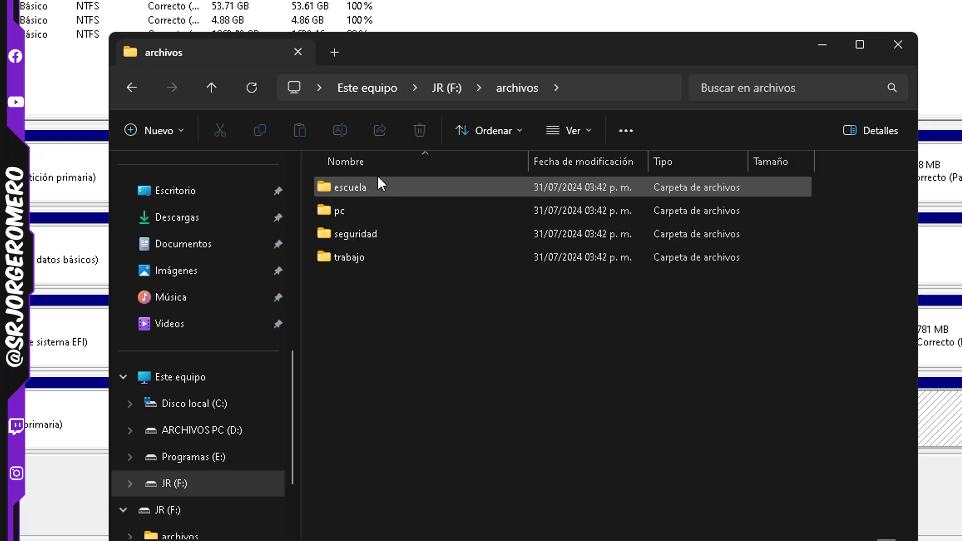
double_click(368, 183)
click(213, 86)
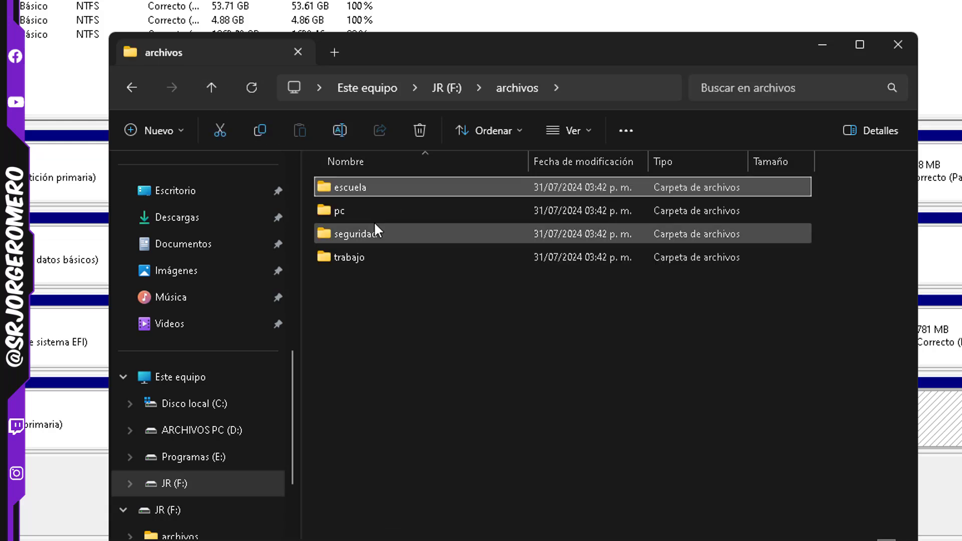
double_click(362, 215)
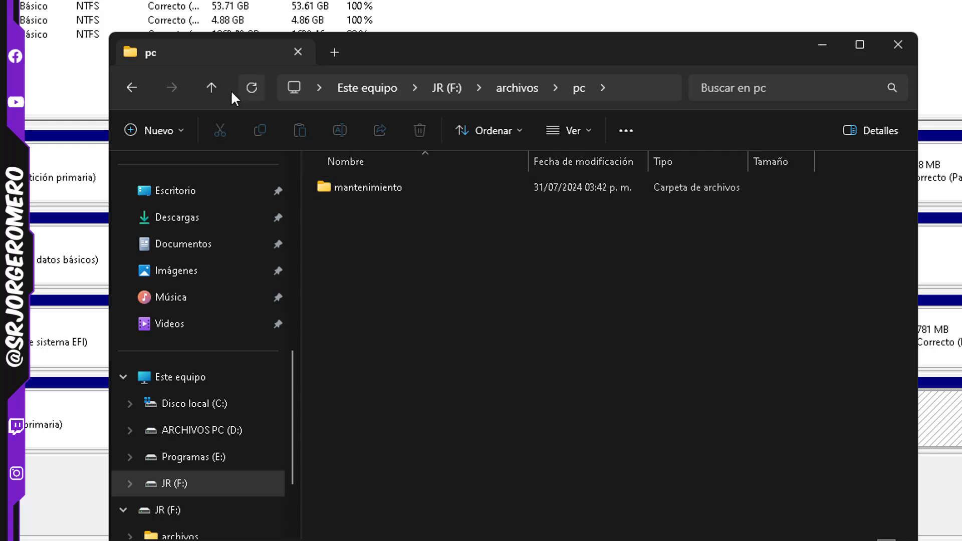
click(211, 88)
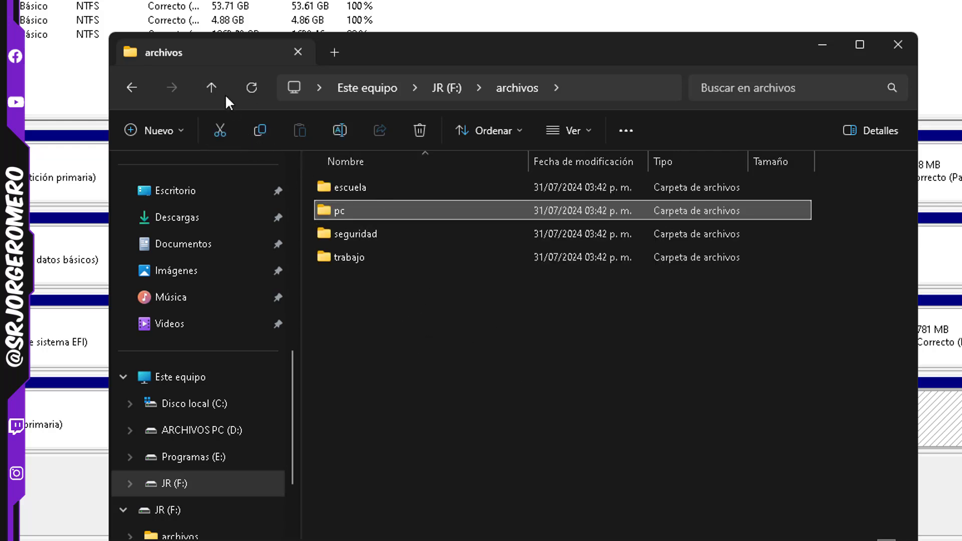
double_click(354, 211)
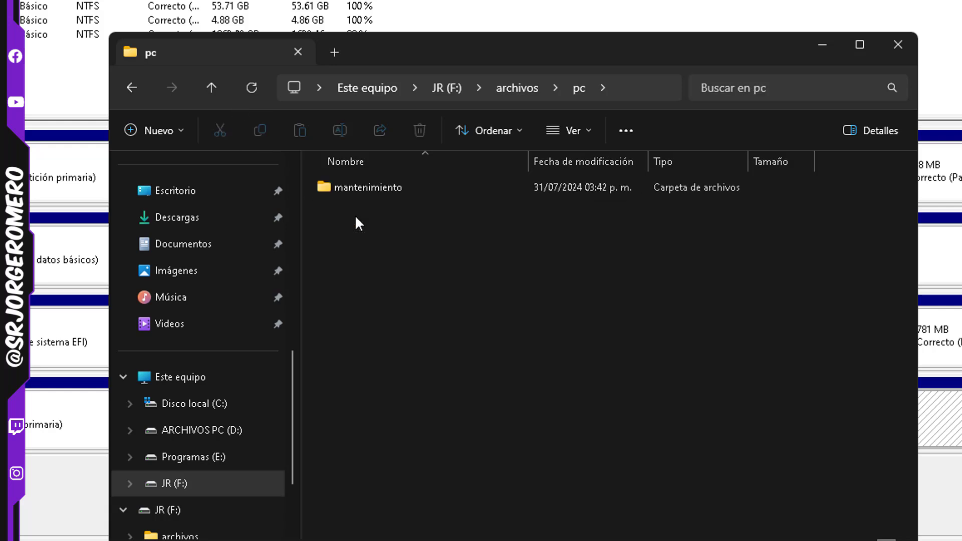
double_click(377, 188)
Create a new folder named unidad oculta inside the mantenimiento folder
right_click(394, 252)
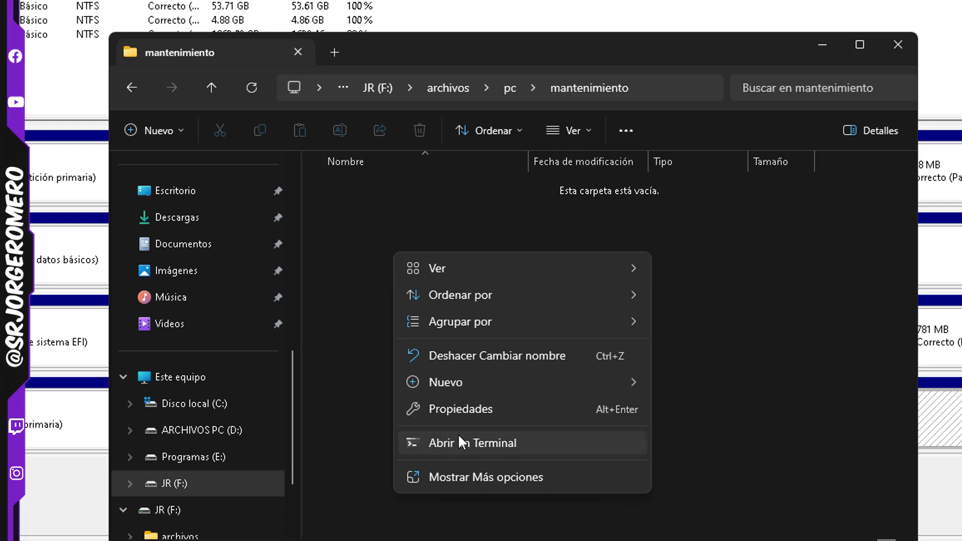
mouse_move(453, 387)
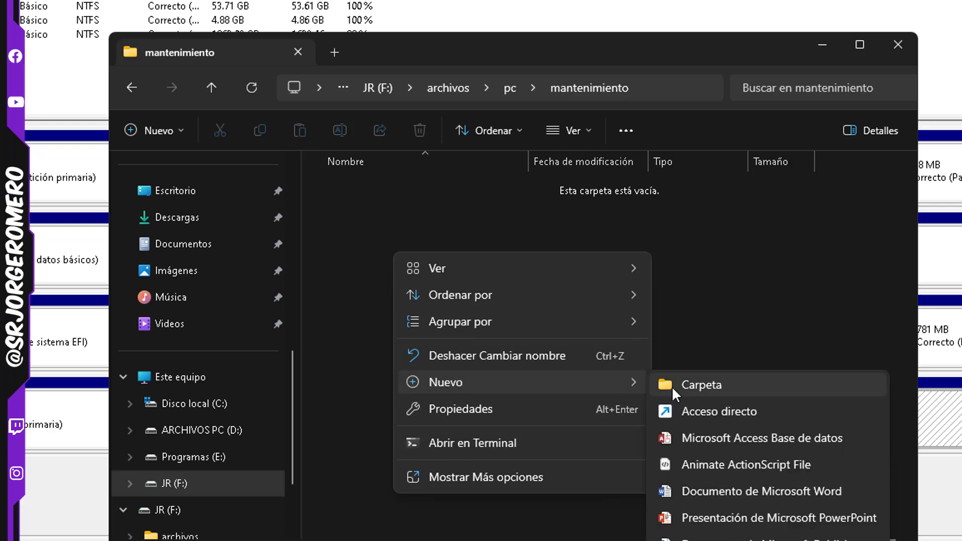
click(674, 386)
text(un)
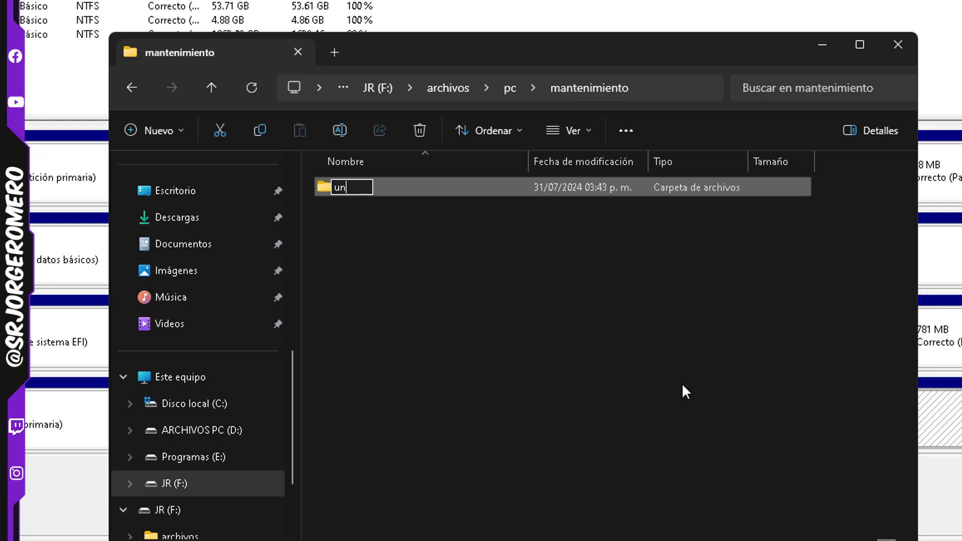
text(idad oculta)
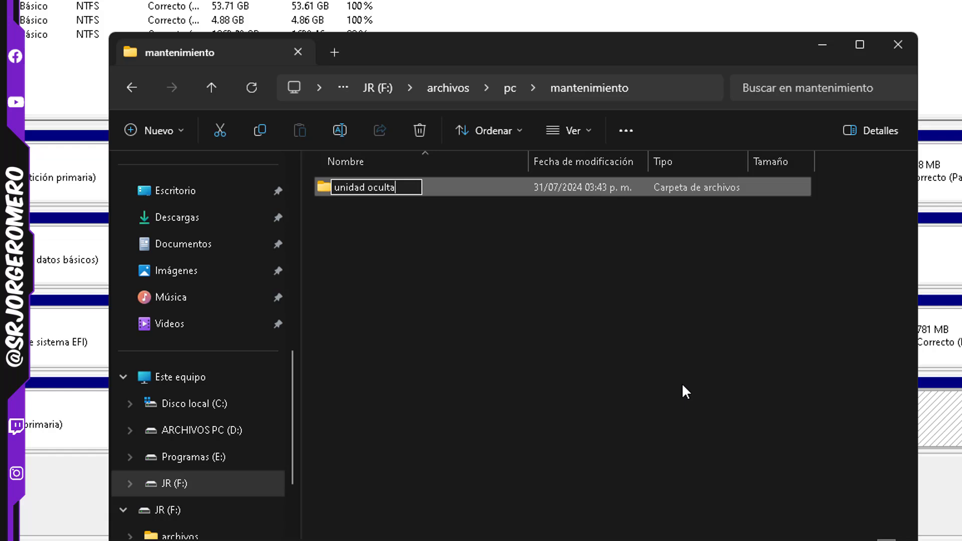
key(Return)
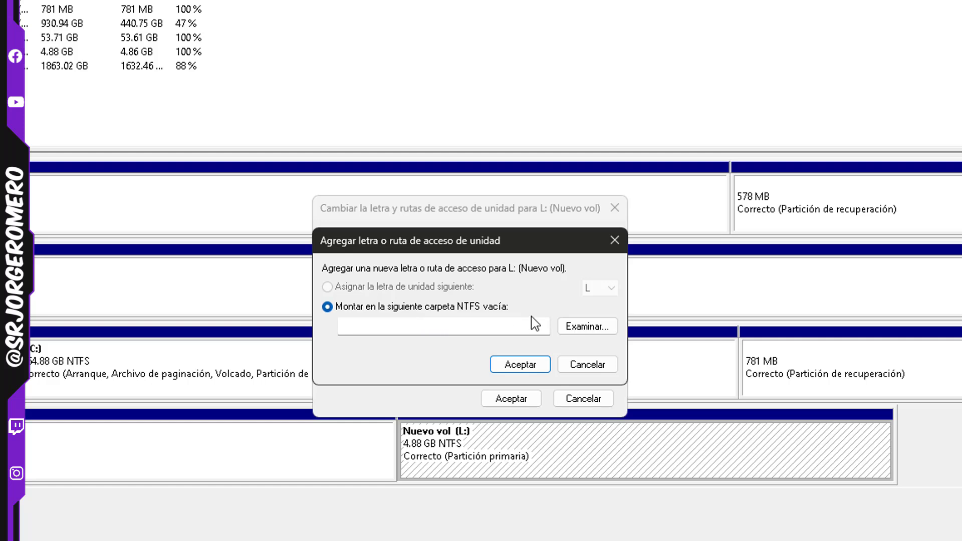
In Disk Management, mount Nuevo vol (L:) in the empty folder F:\archivos\pc\mantenimiento\unidad oculta
click(584, 326)
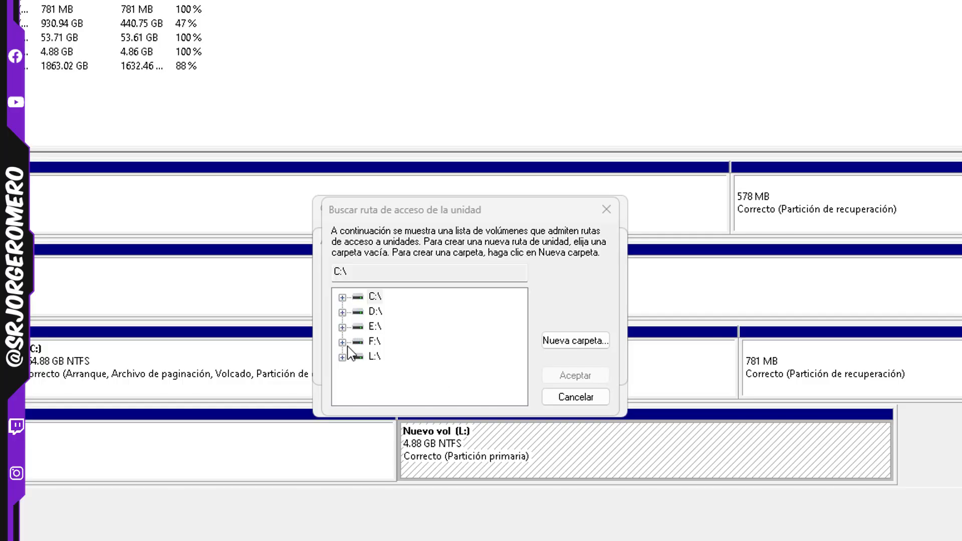
click(343, 342)
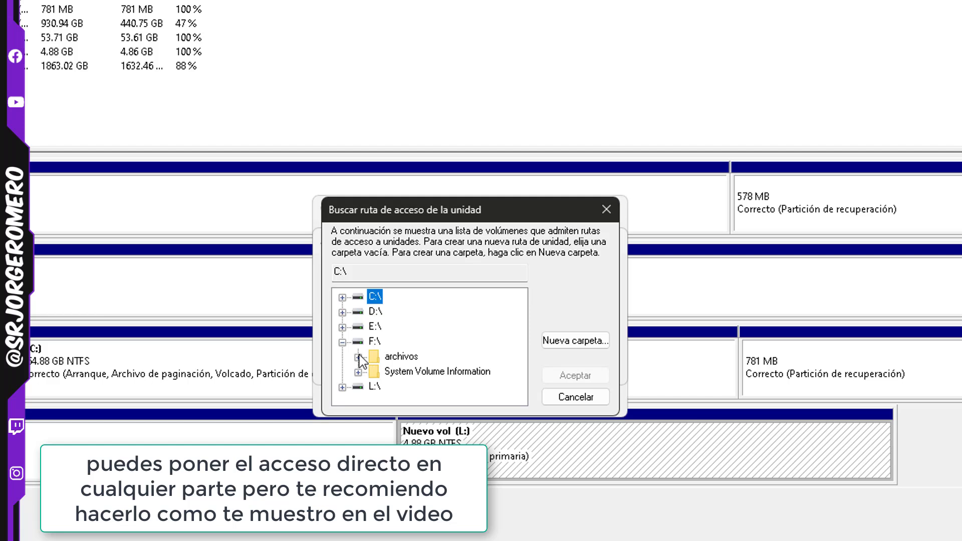
click(358, 357)
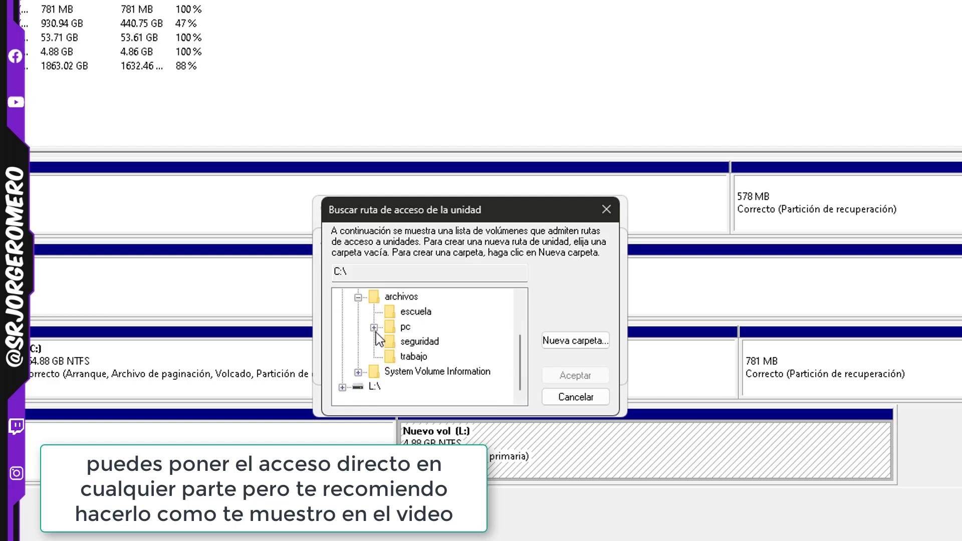
click(374, 328)
click(390, 343)
click(454, 357)
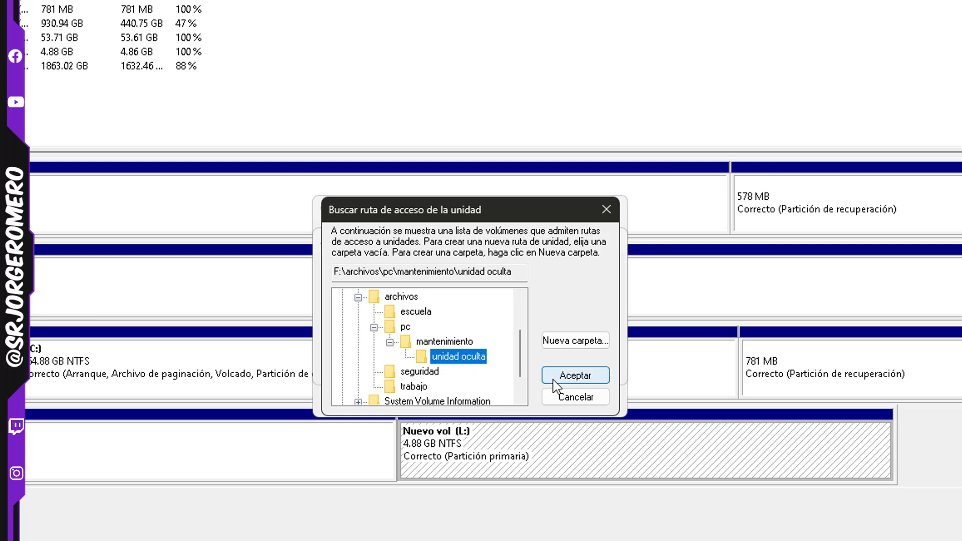
click(575, 376)
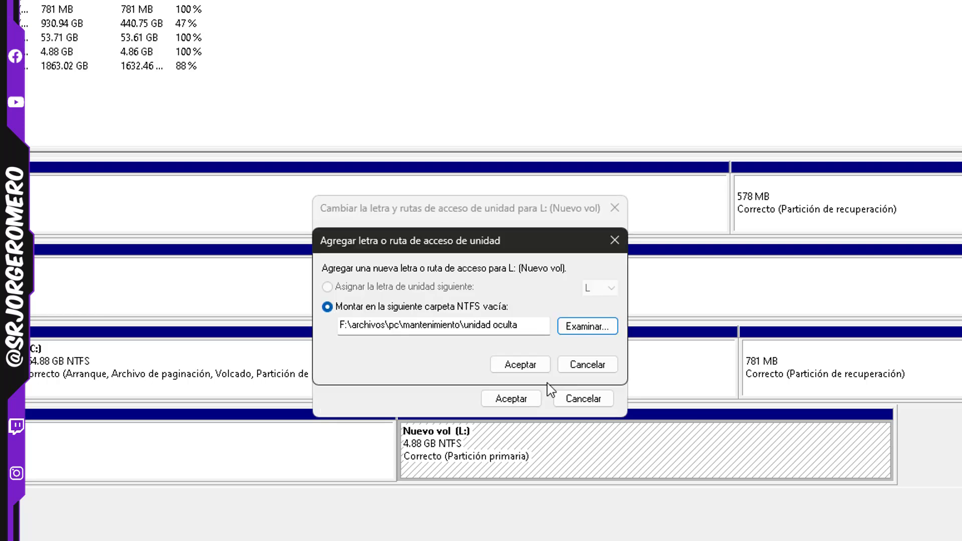
click(578, 365)
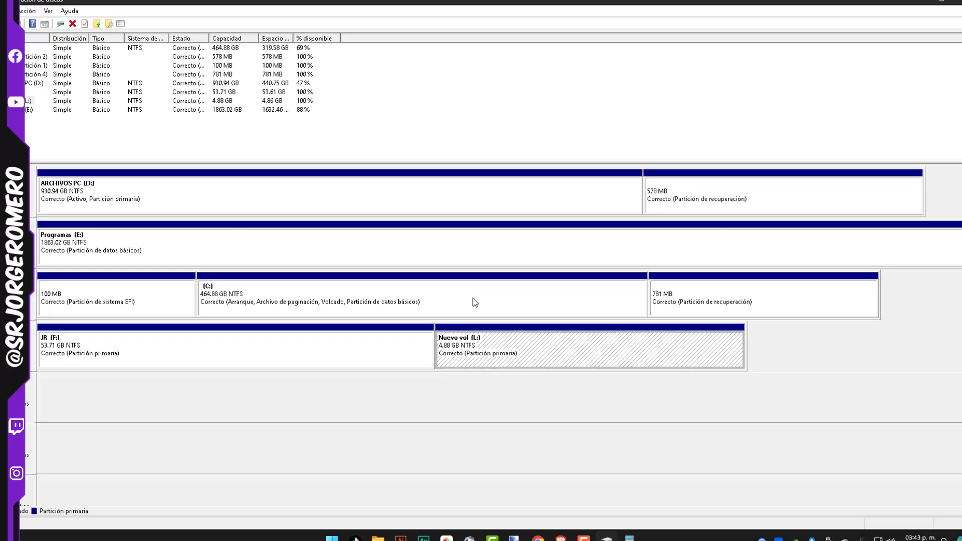
Check the drive letter and access paths assigned to Nuevo vol (L:), then close the dialog
right_click(479, 414)
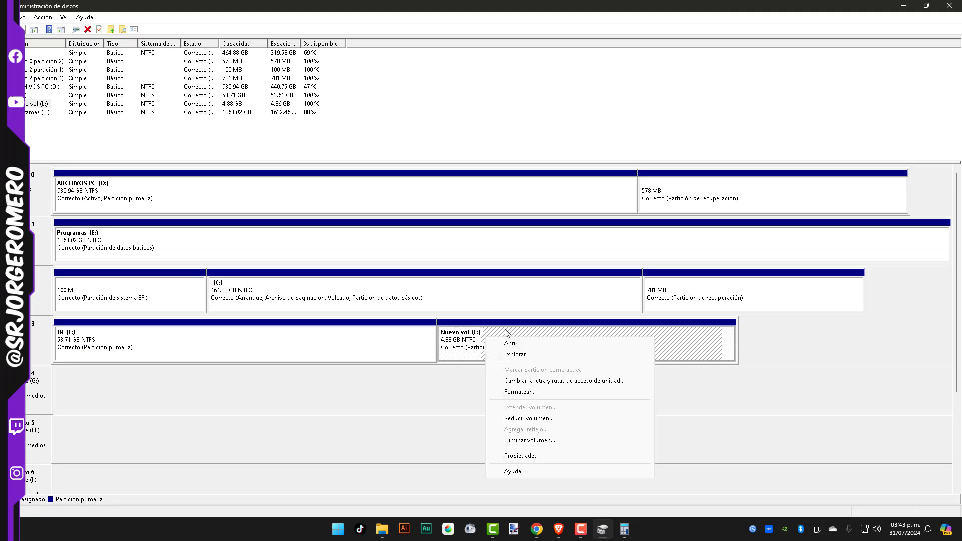
click(529, 384)
click(401, 243)
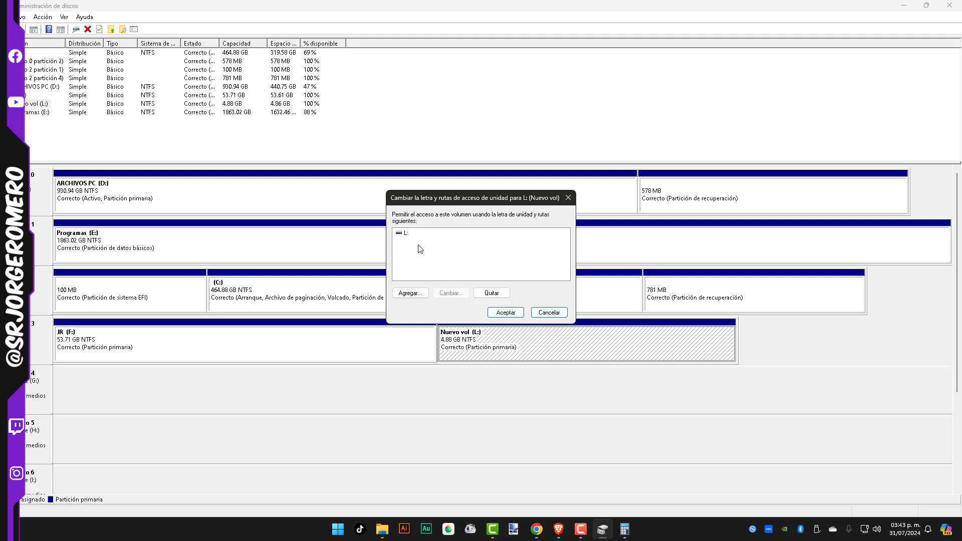
click(549, 312)
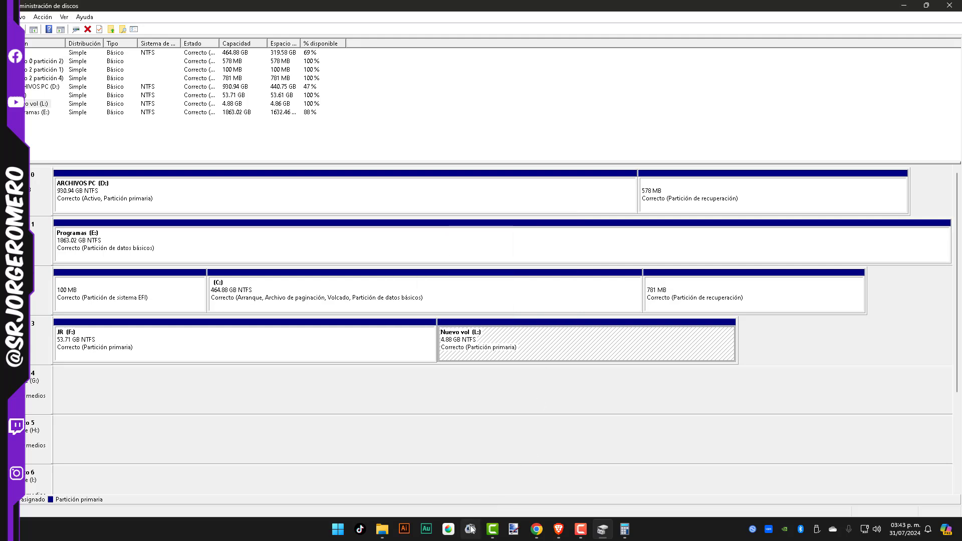
Return to File Explorer and examine which drives are listed under Este equipo
click(382, 529)
click(375, 243)
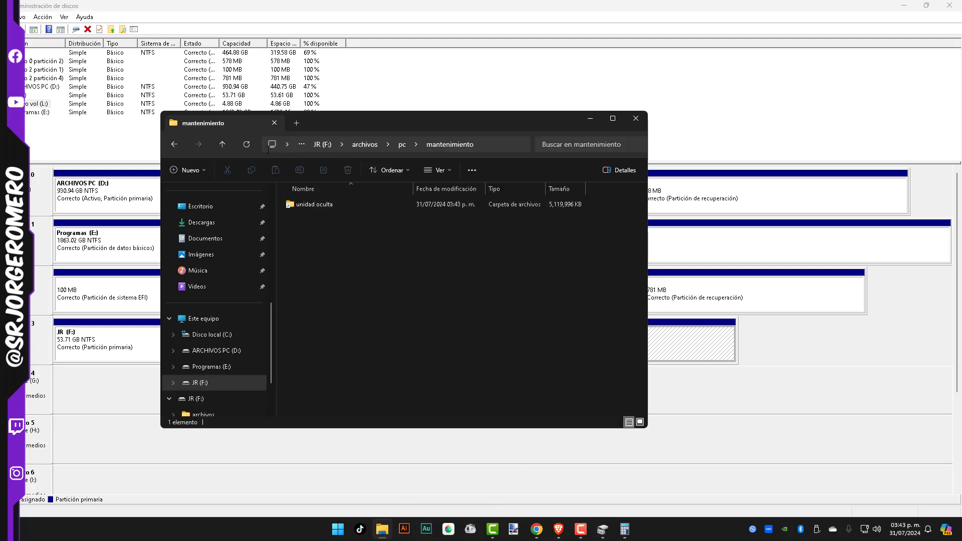
click(224, 147)
click(224, 146)
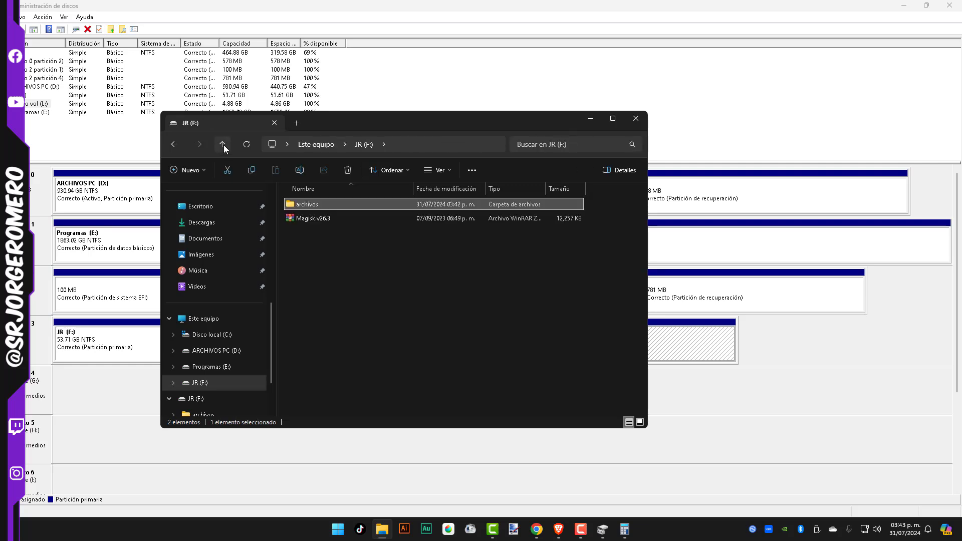
click(224, 145)
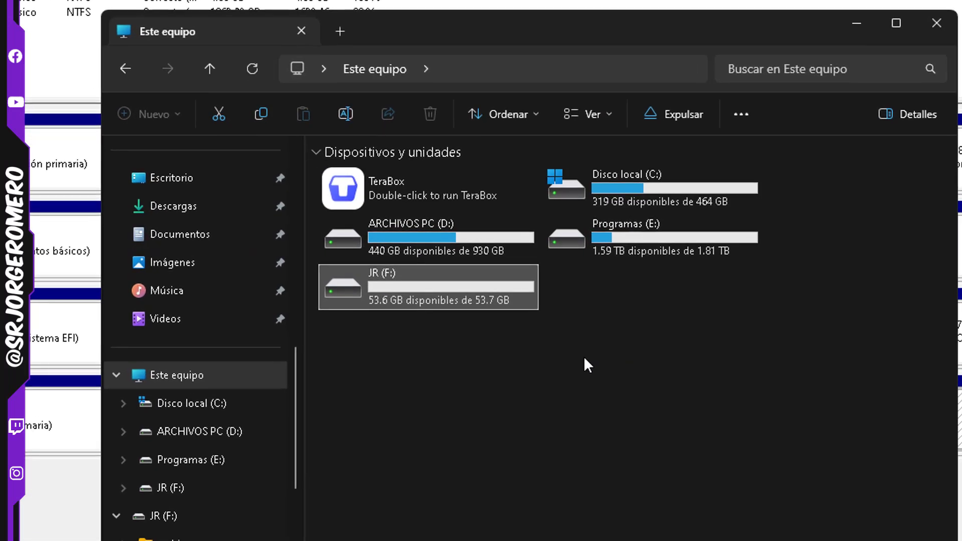
click(591, 345)
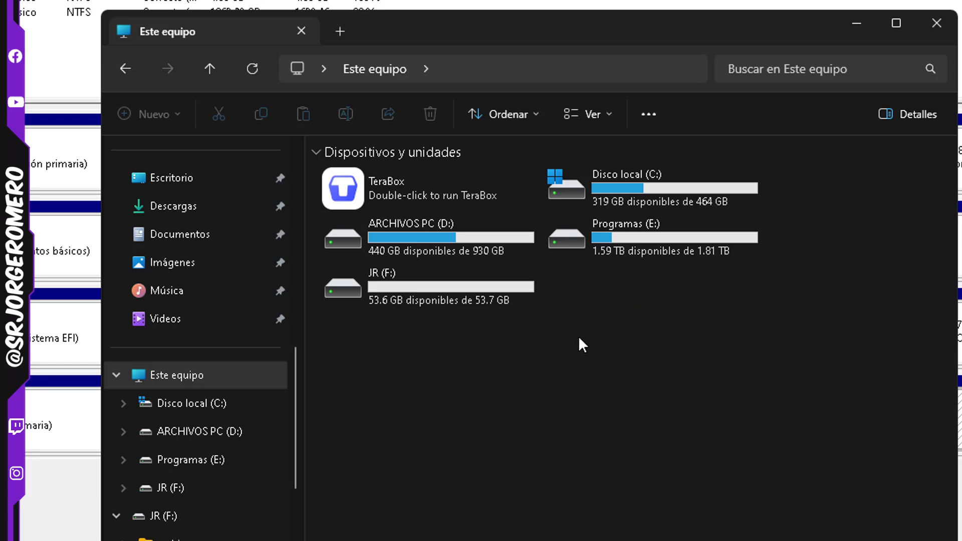
Open the mounted volume through the folder archivos\pc\mantenimiento\unidad oculta on JR (F:)
double_click(453, 287)
double_click(383, 175)
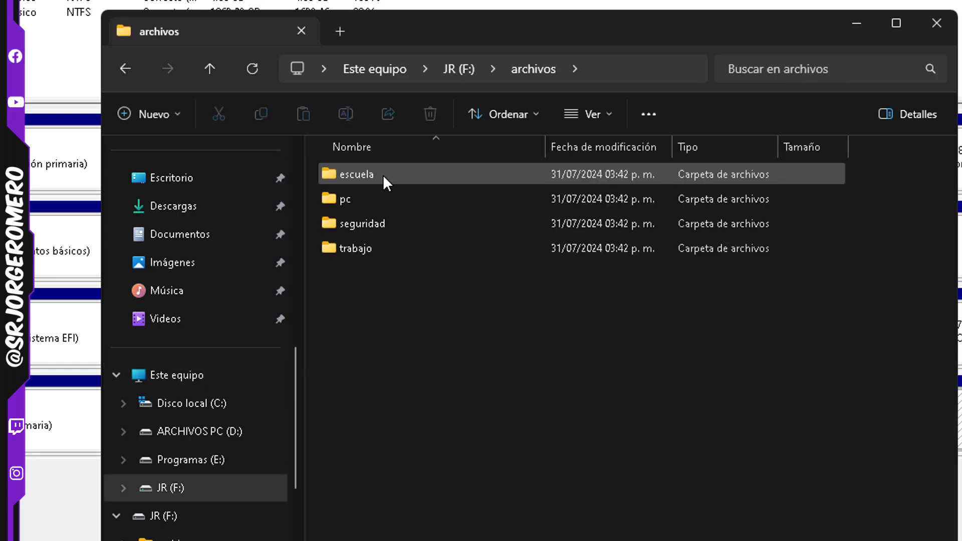
double_click(382, 196)
double_click(384, 171)
click(384, 173)
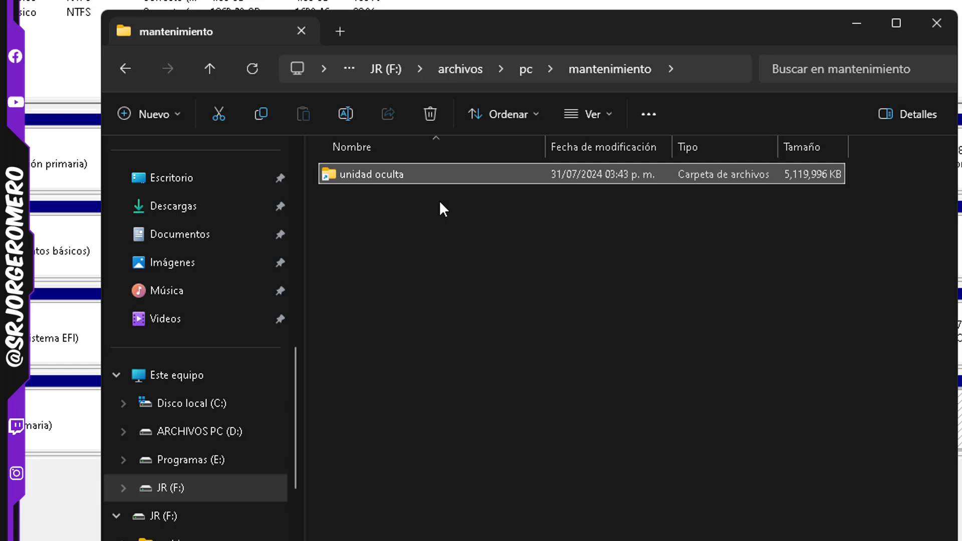
double_click(443, 174)
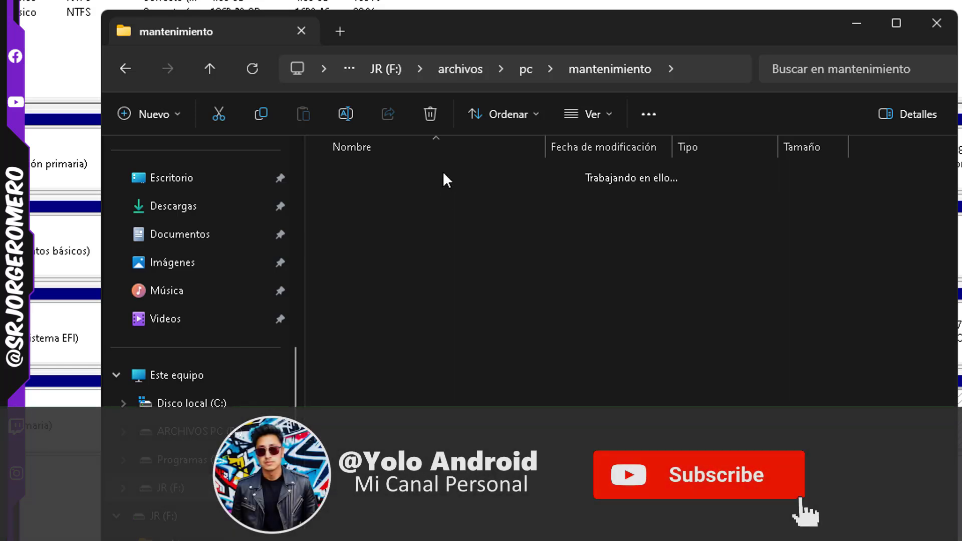
Clear Disk Management and Calculator off the desktop and copy the Word document De donde viene into the unidad oculta folder
drag(464, 277, 562, 332)
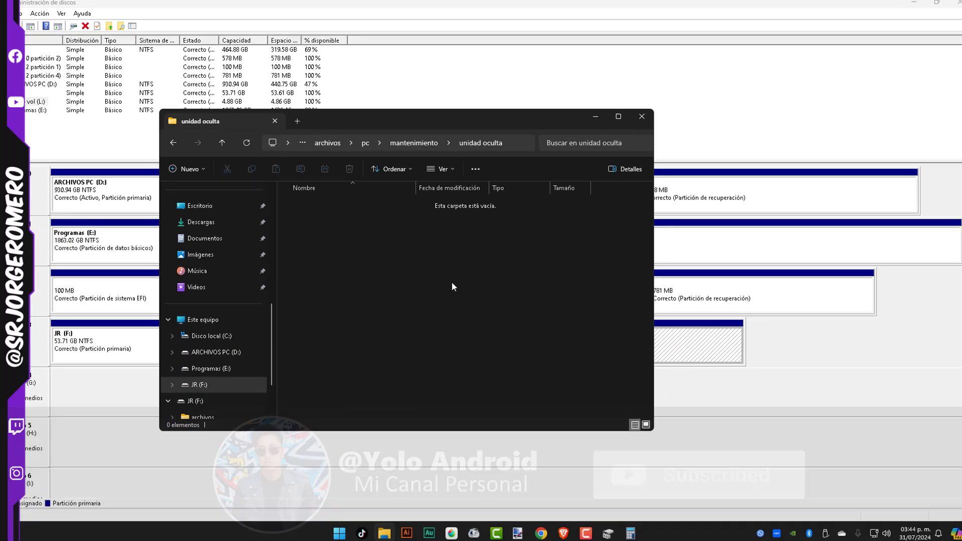
click(904, 5)
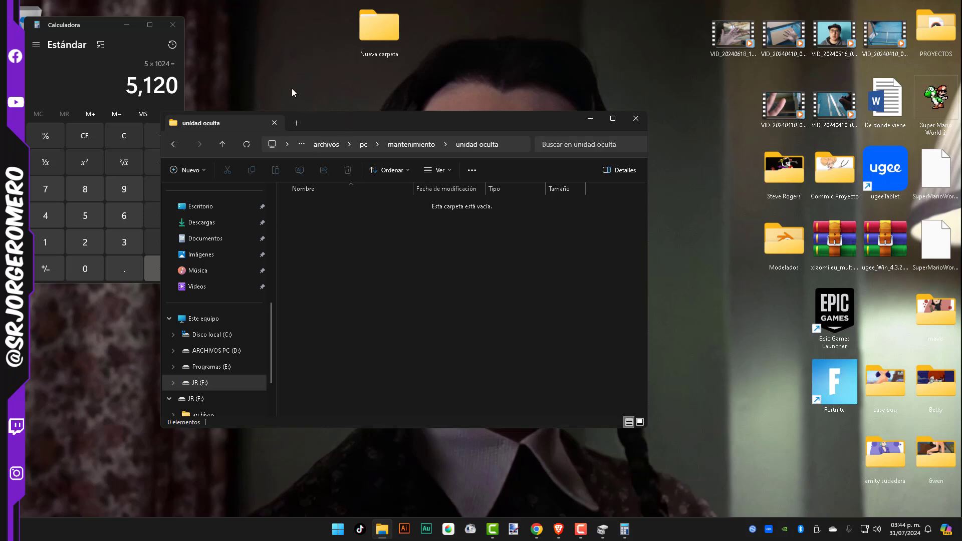
click(172, 25)
drag(357, 130, 456, 120)
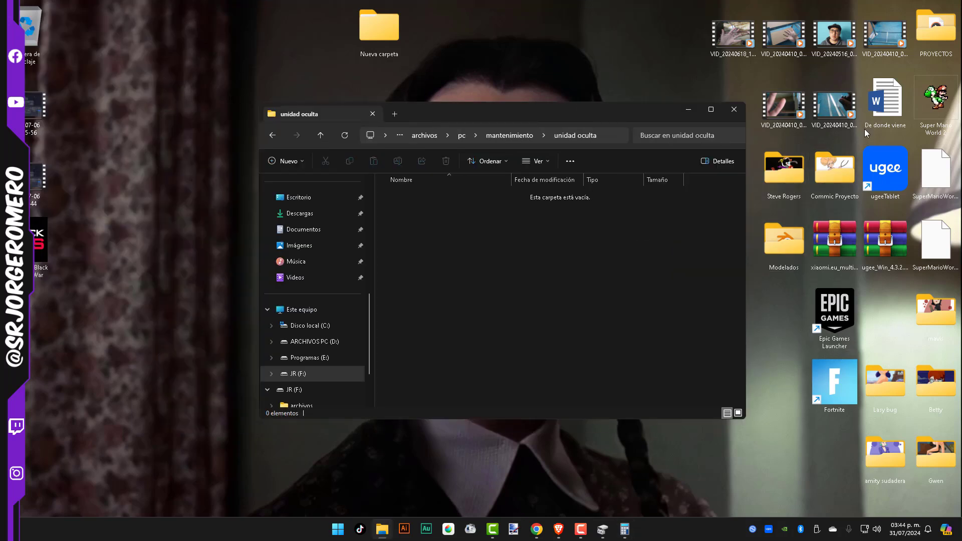
key(ctrl+v)
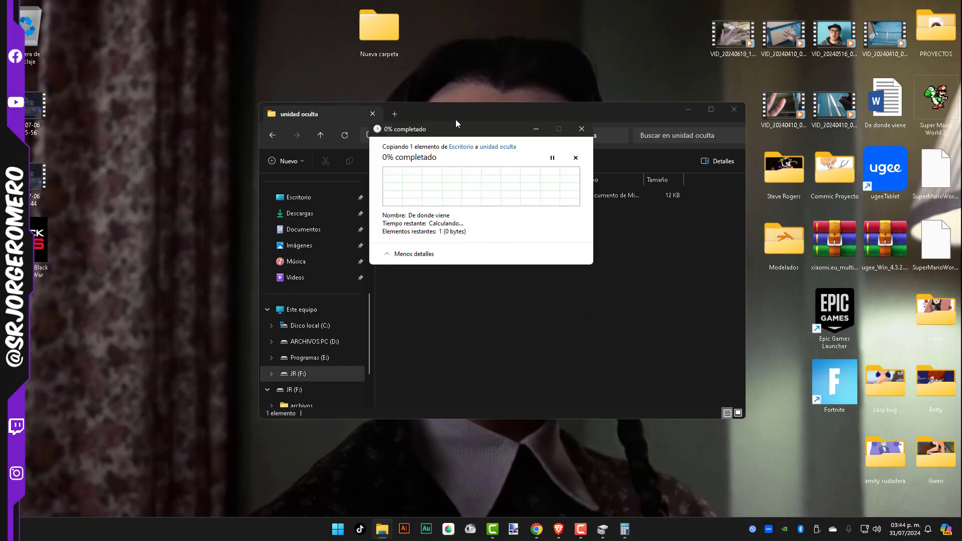
Go back up to Este equipo and reopen the drive JR (F:)
click(327, 135)
click(327, 136)
click(326, 139)
click(326, 142)
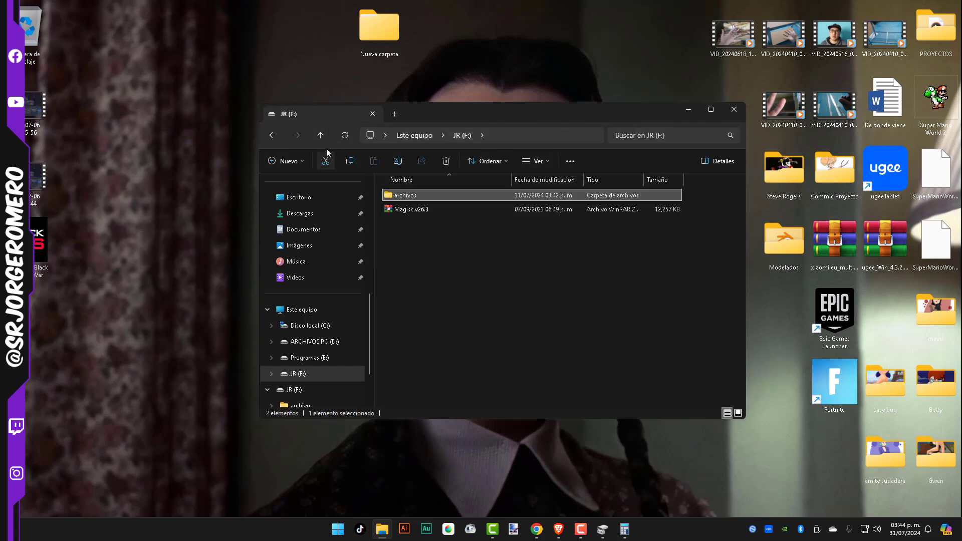
click(325, 144)
double_click(456, 272)
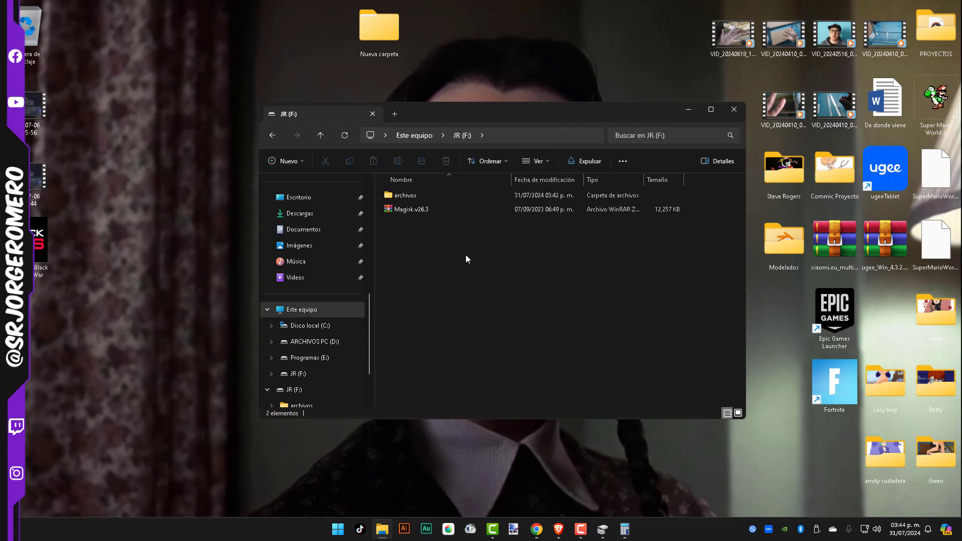
Check the copied document in archivos\pc\mantenimiento\unidad oculta, then return to the archivos folder
double_click(409, 195)
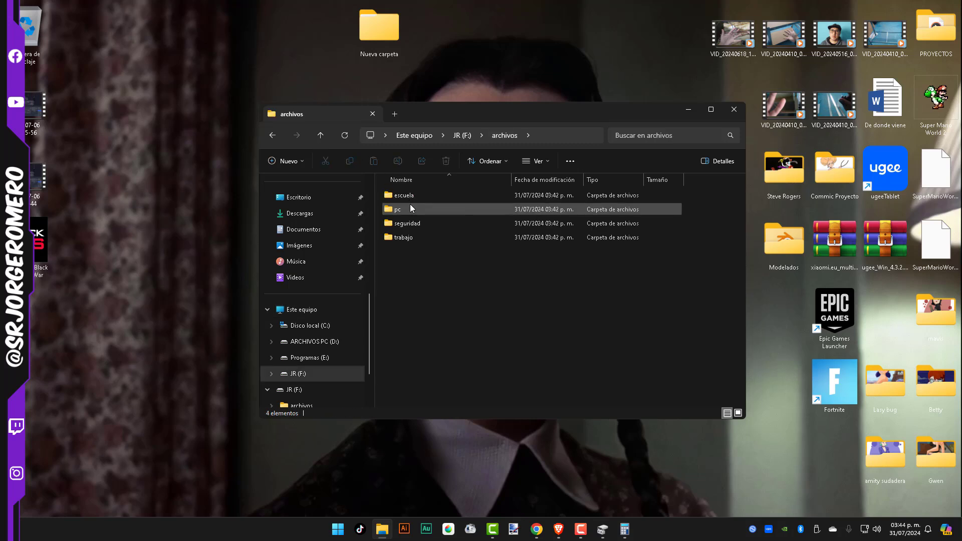
double_click(409, 203)
double_click(412, 197)
double_click(415, 197)
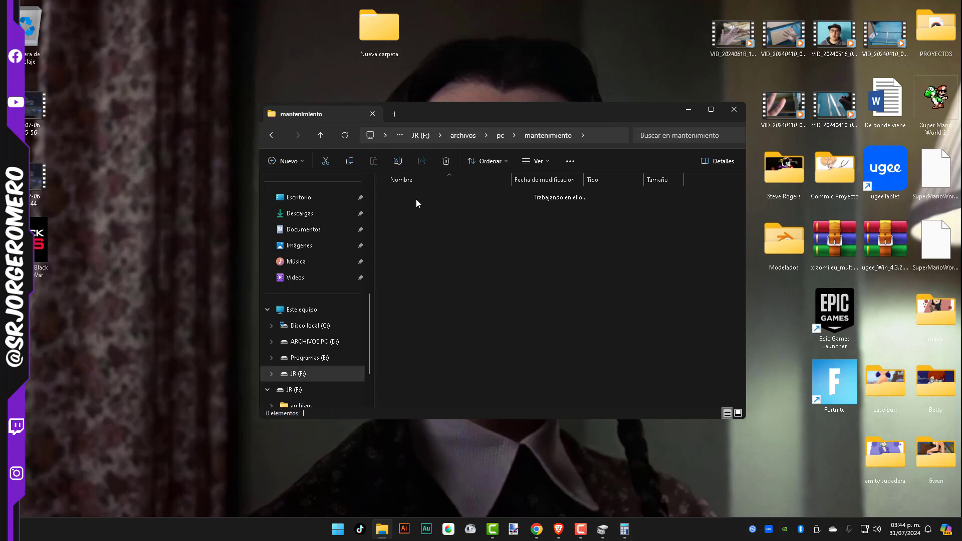
drag(464, 146, 462, 138)
drag(457, 238, 487, 163)
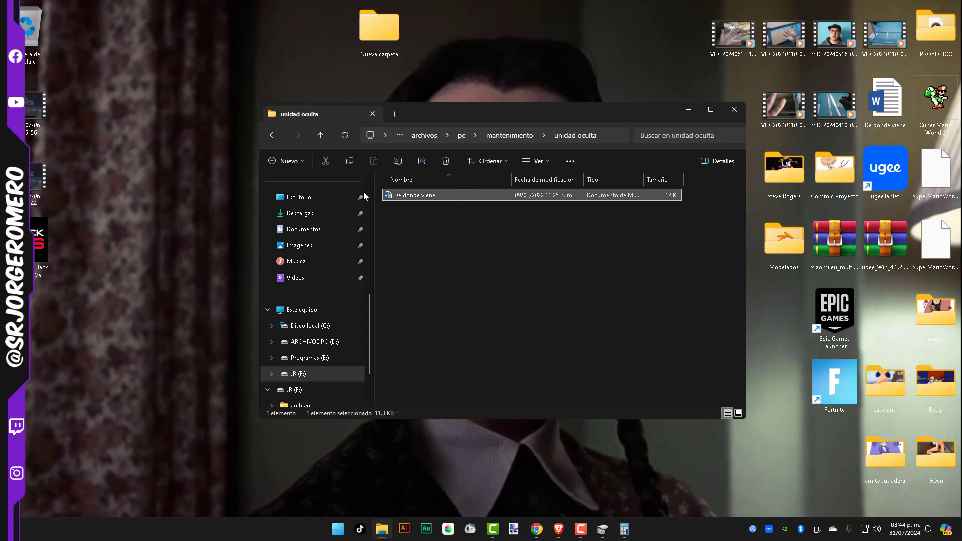
click(320, 135)
click(321, 135)
click(320, 135)
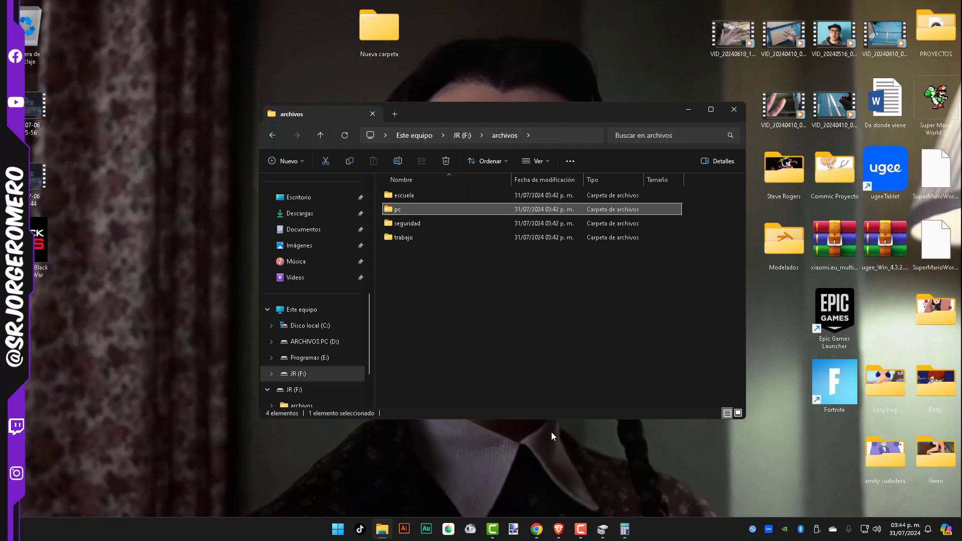
In Disk Management, change the drive letter of Nuevo vol (L:) to Z and accept the warning
click(609, 524)
right_click(509, 347)
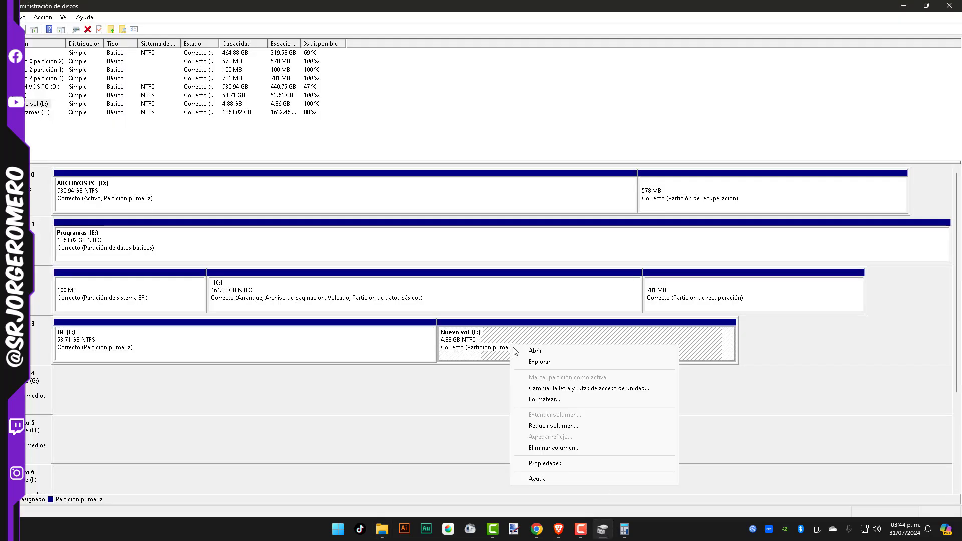
click(545, 388)
click(451, 293)
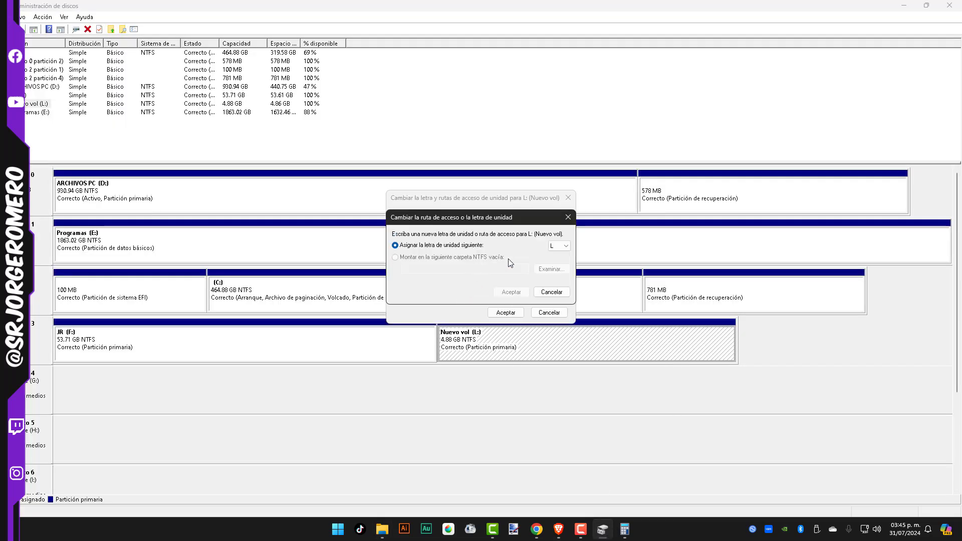
click(560, 246)
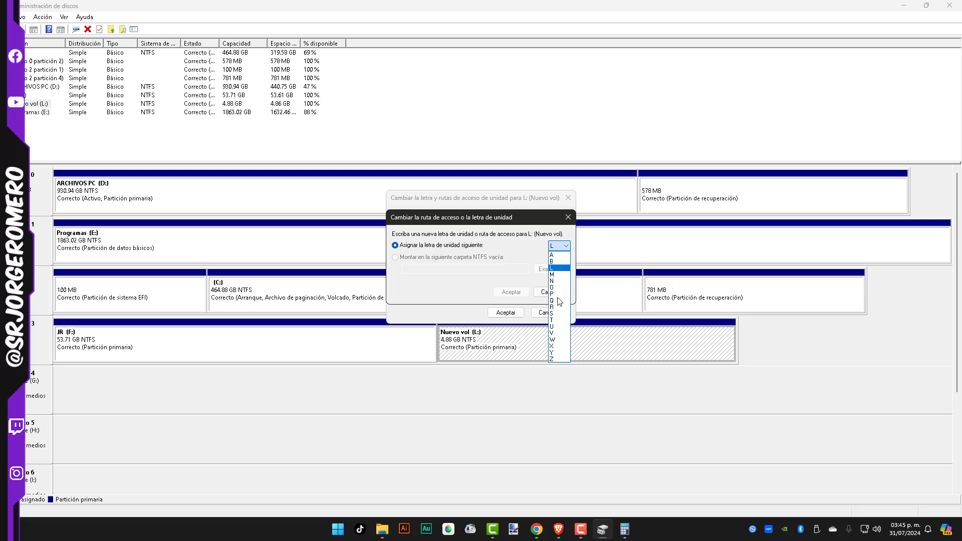
click(556, 358)
click(512, 292)
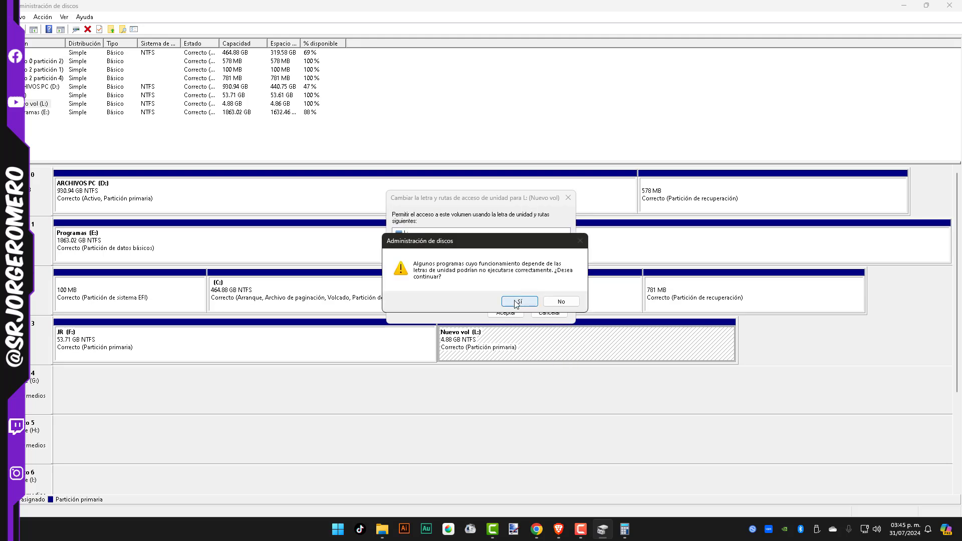
click(516, 301)
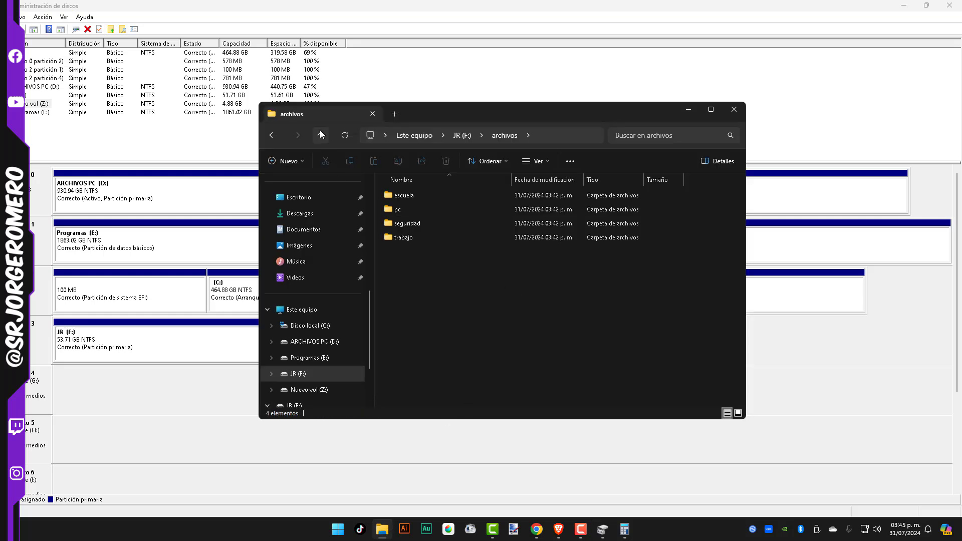
Open Nuevo vol (Z:) from Este equipo in File Explorer, examine its contents, and close the window
click(321, 134)
click(320, 135)
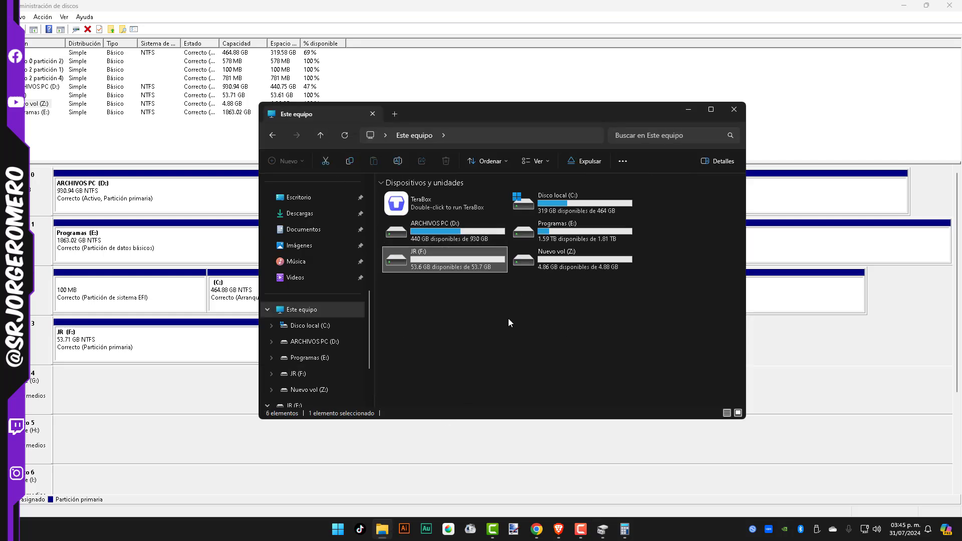
double_click(567, 260)
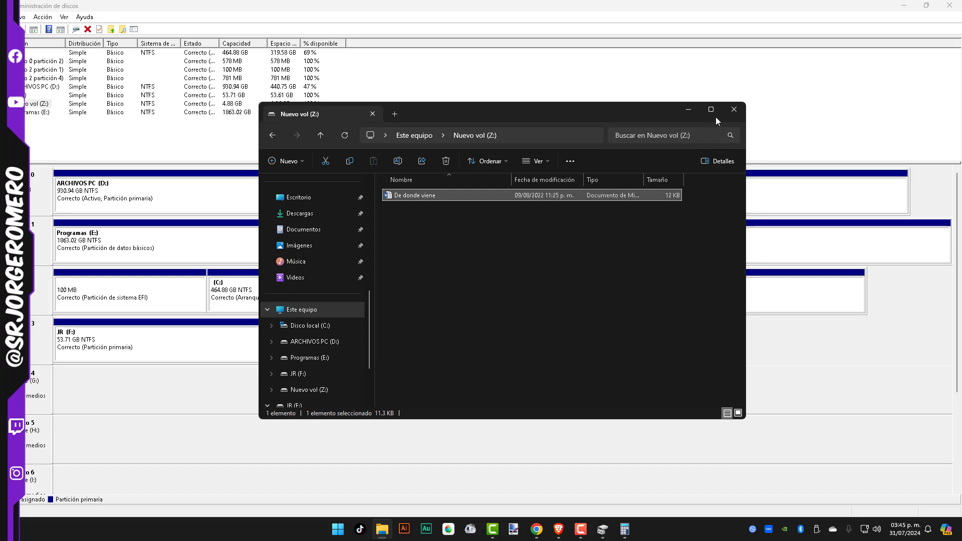
click(733, 110)
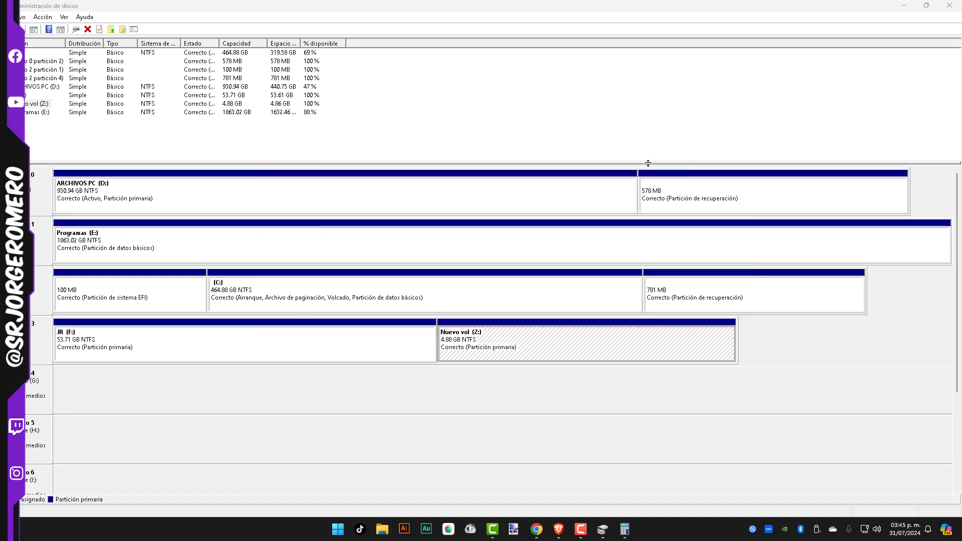
Search for bitlo, open Administrar BitLocker, and start activating BitLocker on Nuevo vol (Z:)
click(901, 5)
click(337, 528)
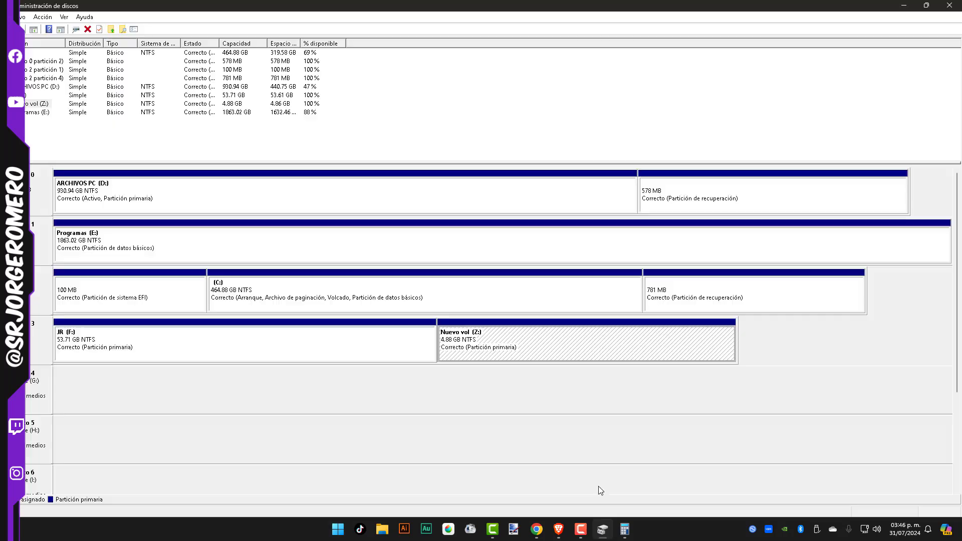
click(338, 527)
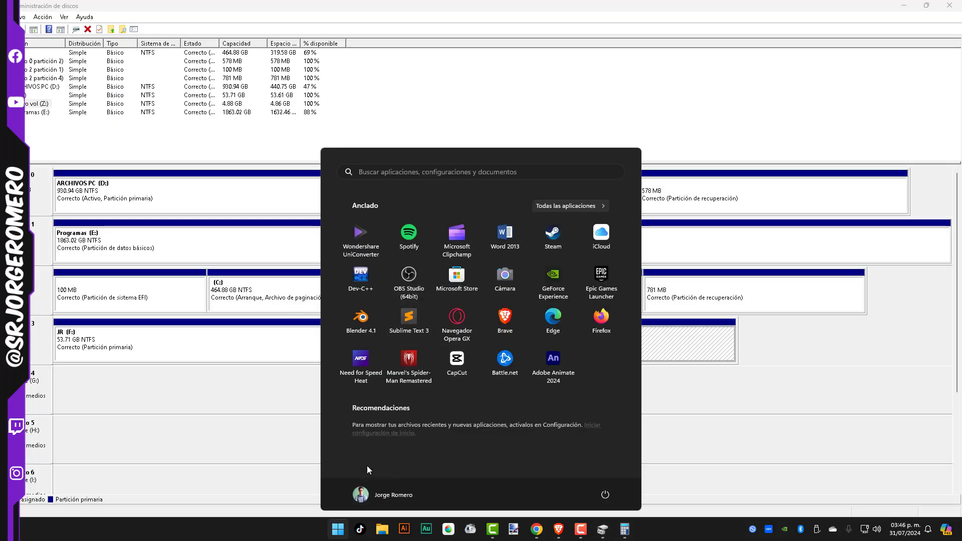
text(bitlo)
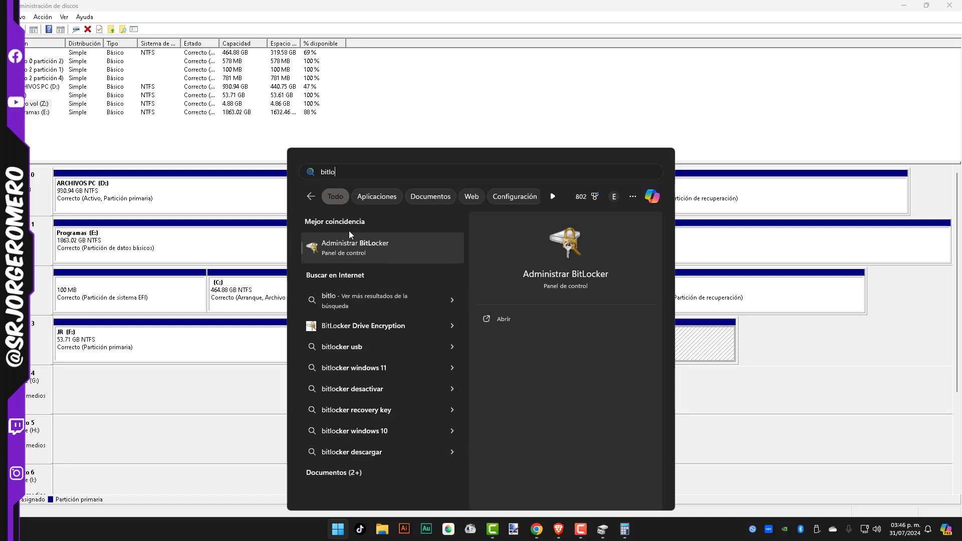
click(352, 248)
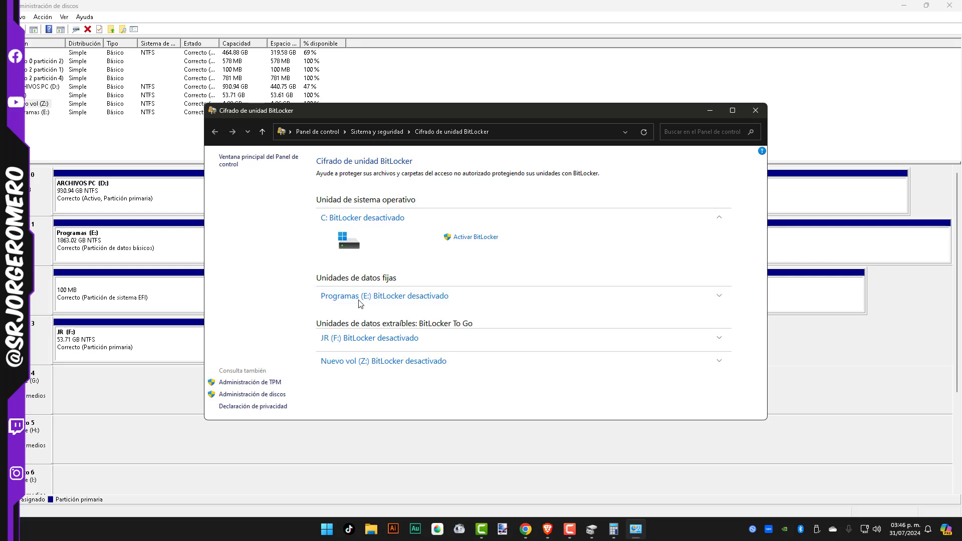
click(361, 364)
click(485, 378)
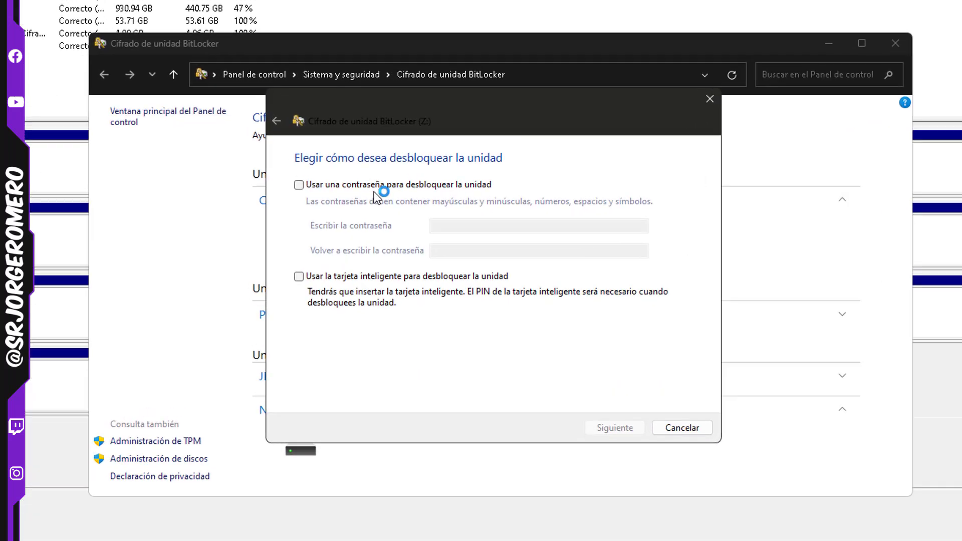
Choose a password as the unlock method for the drive, leaving the smart card option disabled
click(341, 184)
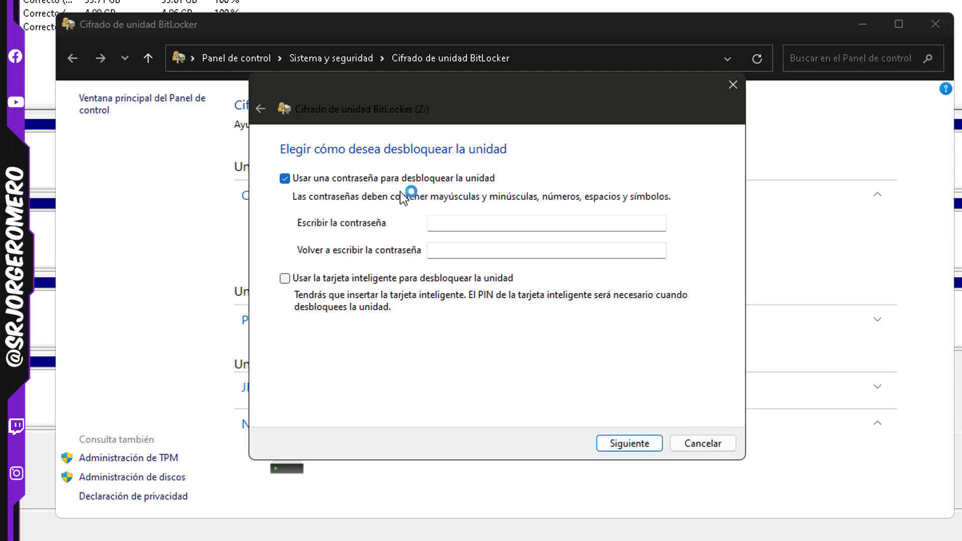
click(449, 222)
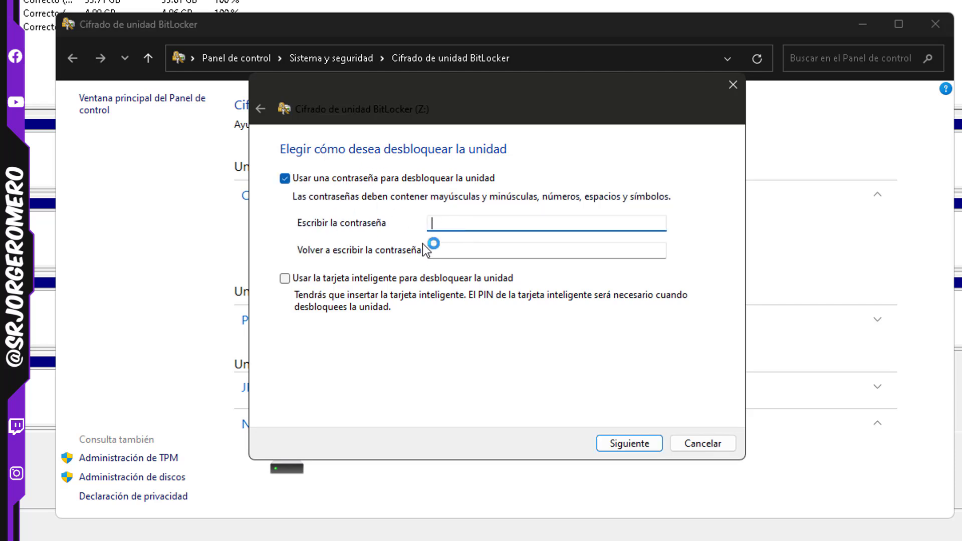
click(349, 277)
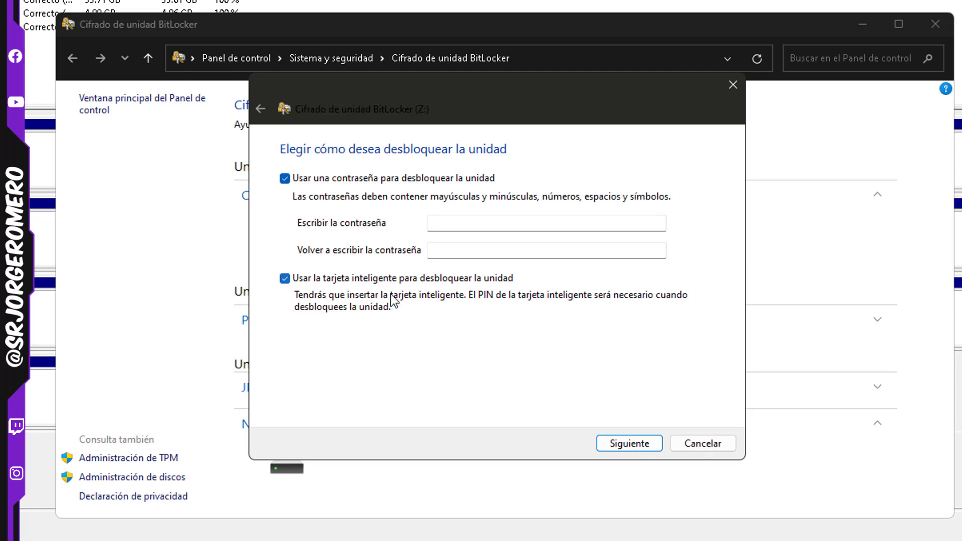
click(396, 278)
Try to set a short unlock password by filling in both password fields and submitting them
click(466, 222)
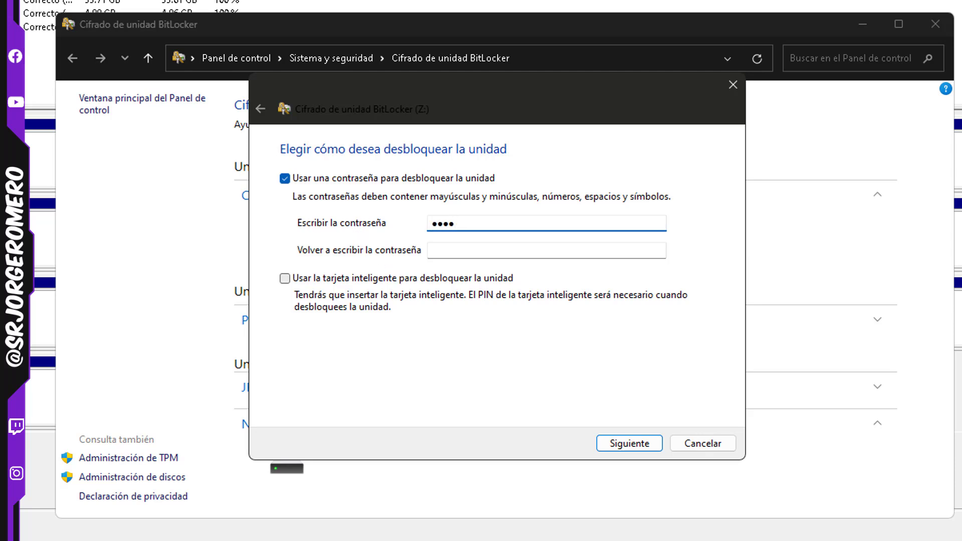
click(443, 255)
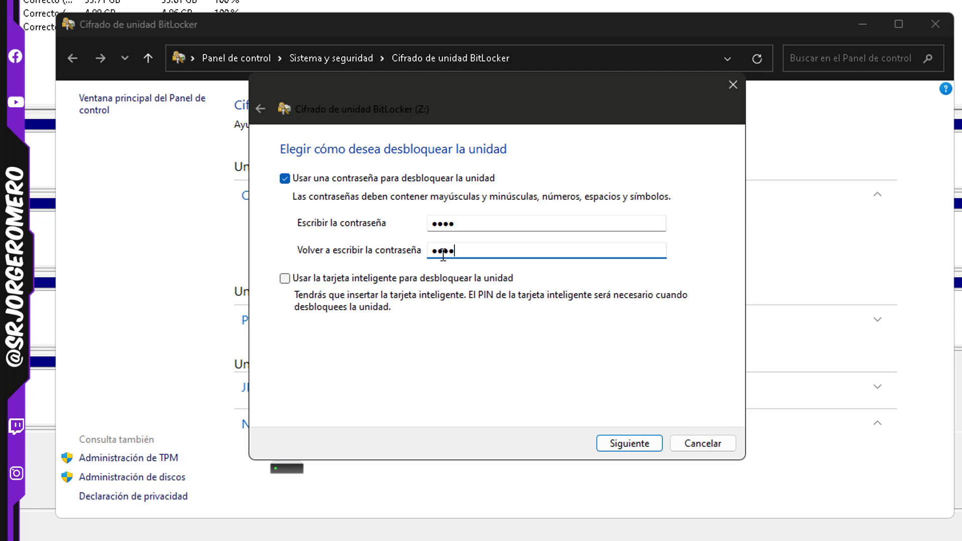
click(631, 451)
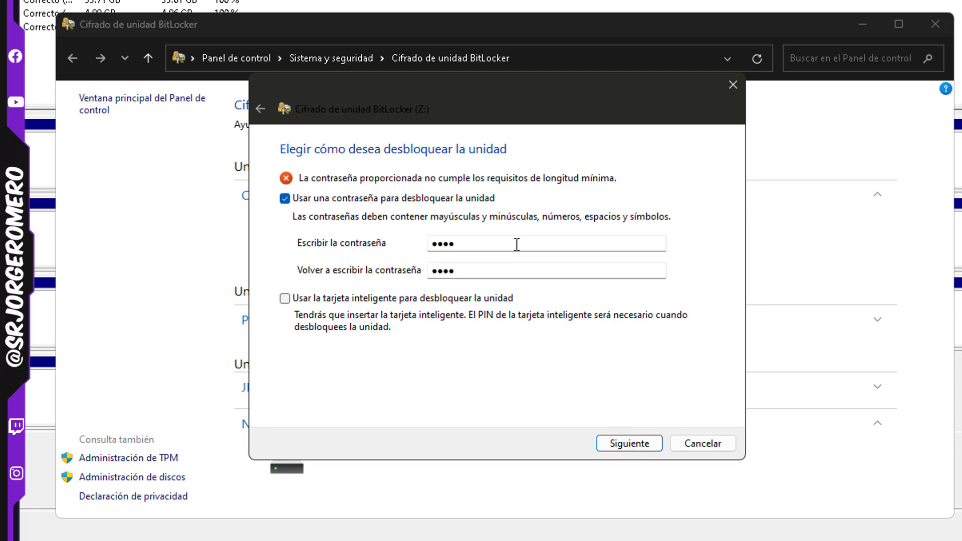
Replace the unlock password with a longer one in both password fields and continue to the recovery key backup
double_click(484, 245)
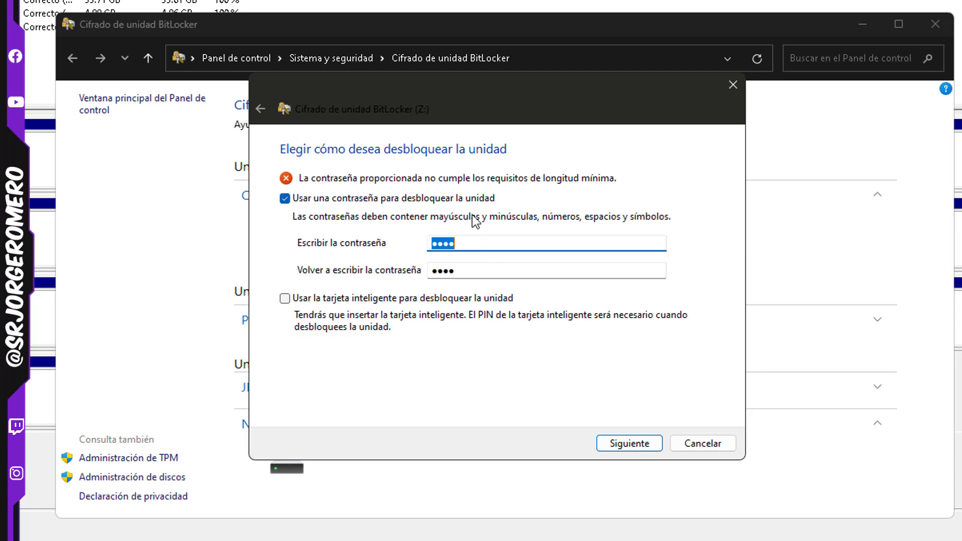
text(••••••••)
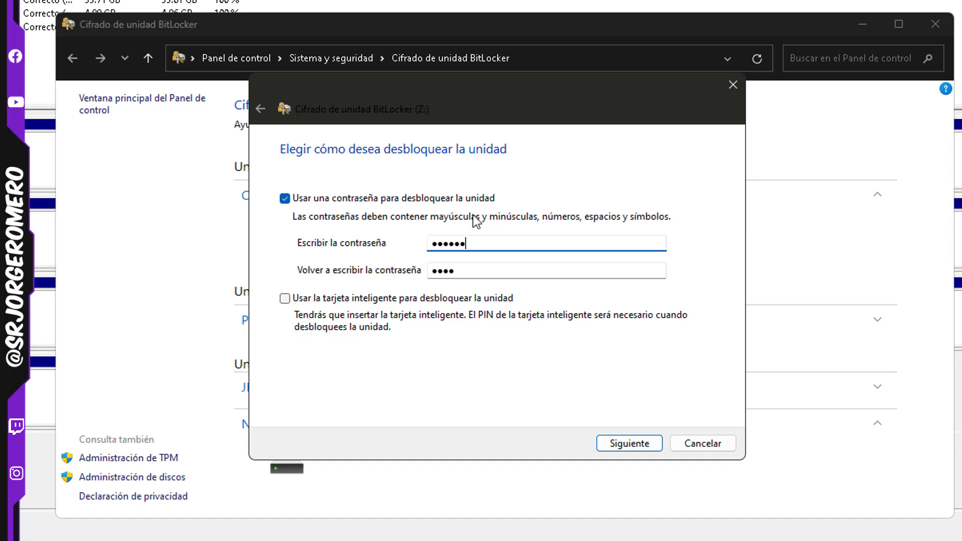
double_click(500, 276)
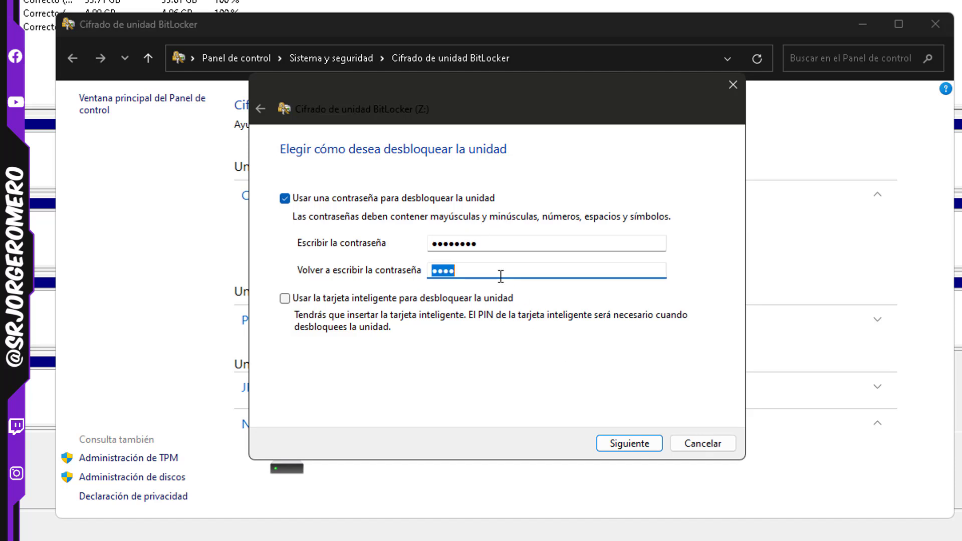
text(••)
click(608, 446)
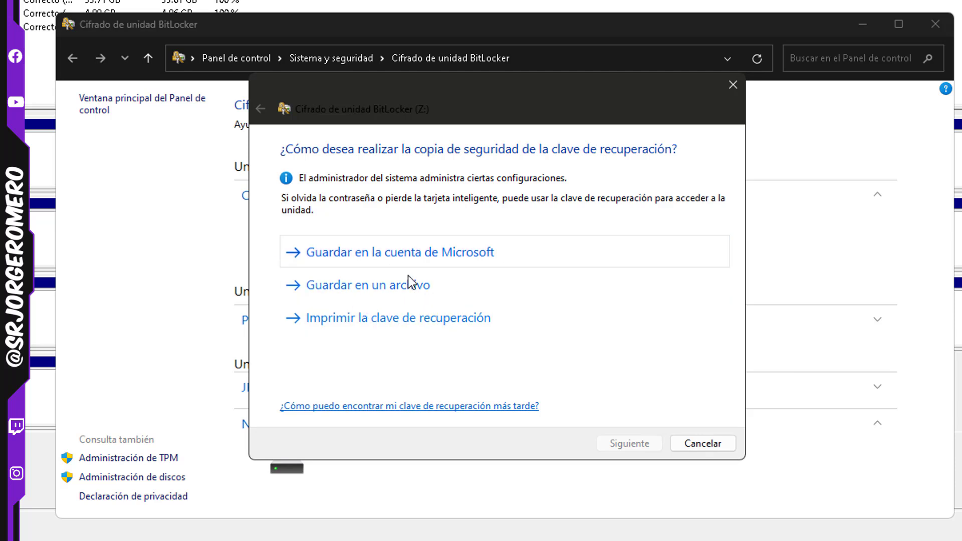
Back up the BitLocker recovery key for Z: to a text file in Escritorio and continue to the encryption options
click(435, 294)
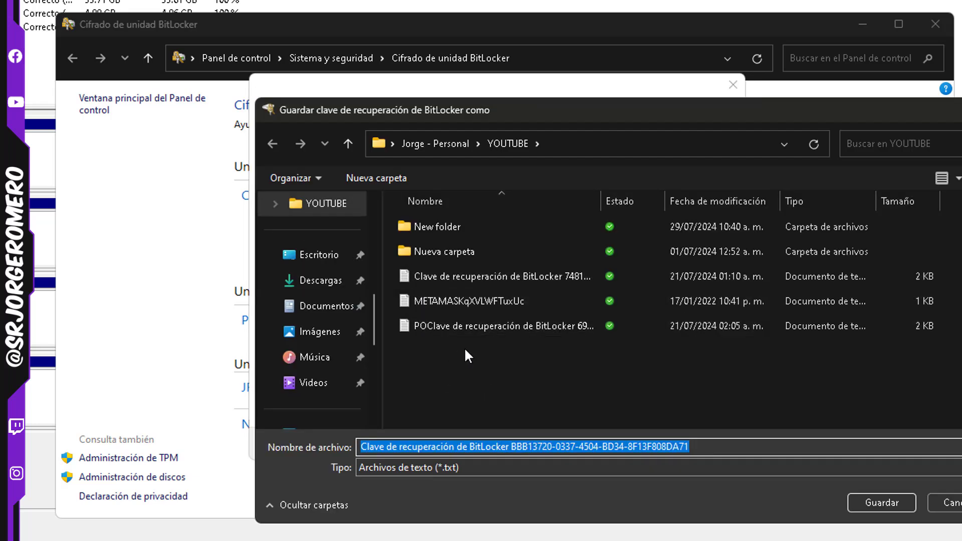
click(287, 255)
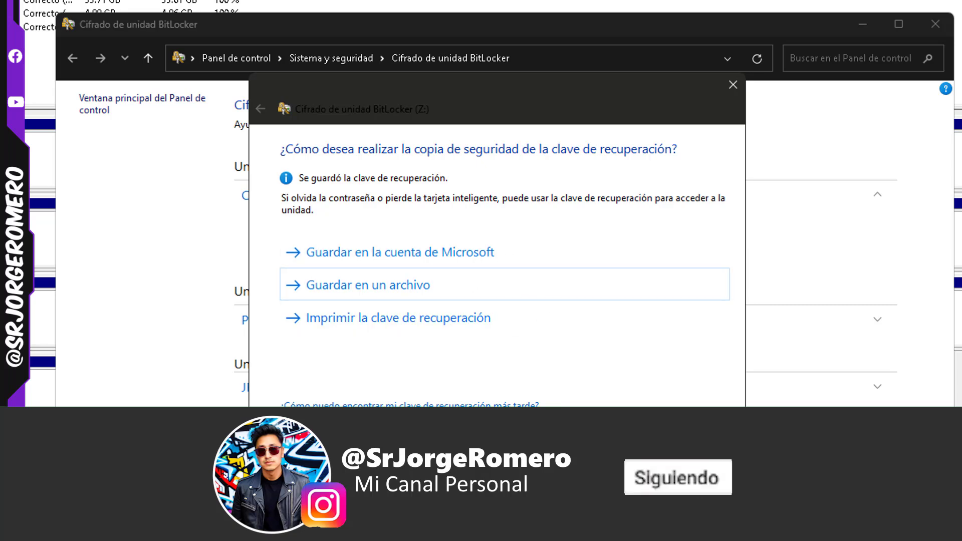
click(623, 449)
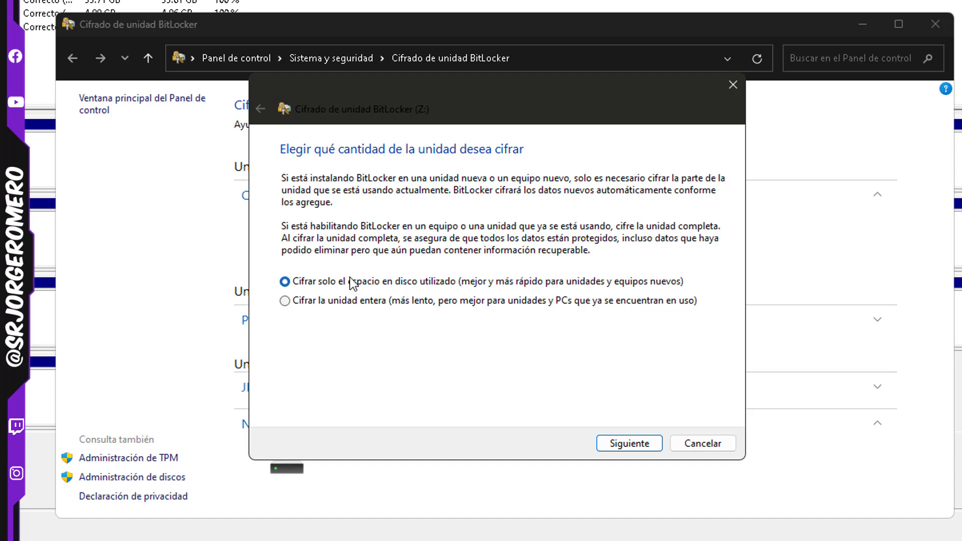
Encrypt only the used disk space of Z: in compatibility mode, and close the encryption dialog once the process finishes
click(609, 443)
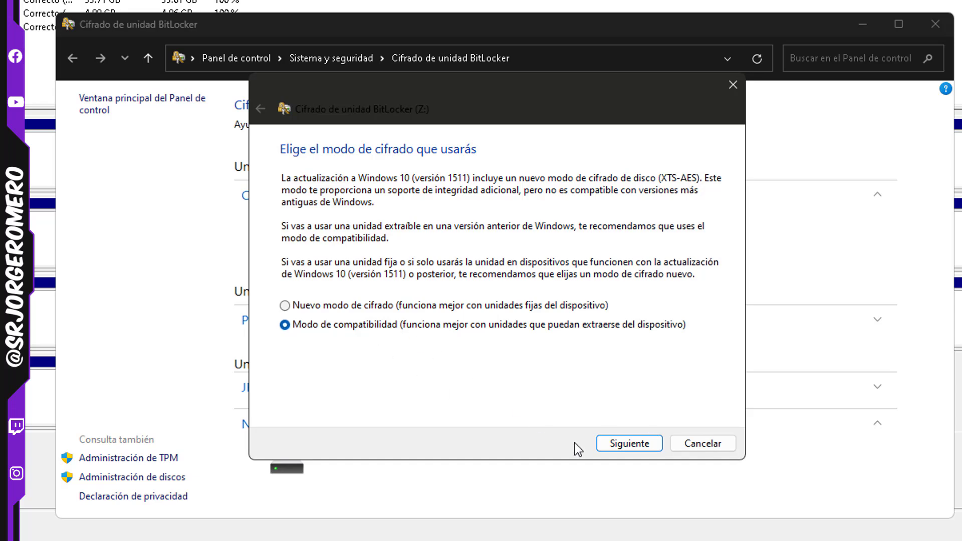
click(618, 447)
click(606, 447)
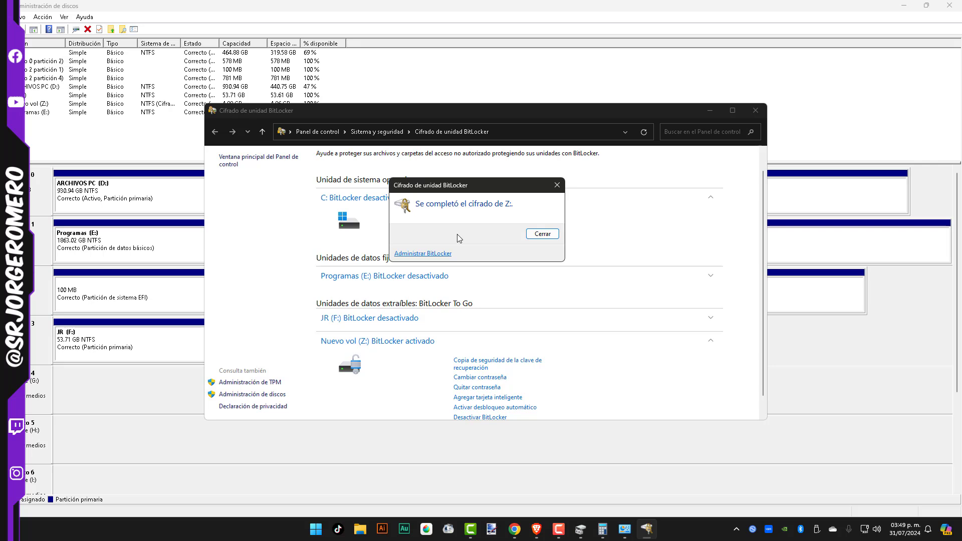
click(542, 234)
Open Este equipo to inspect the encrypted Nuevo vol (Z:) drive, and close the JR (F:) window
key(super+e)
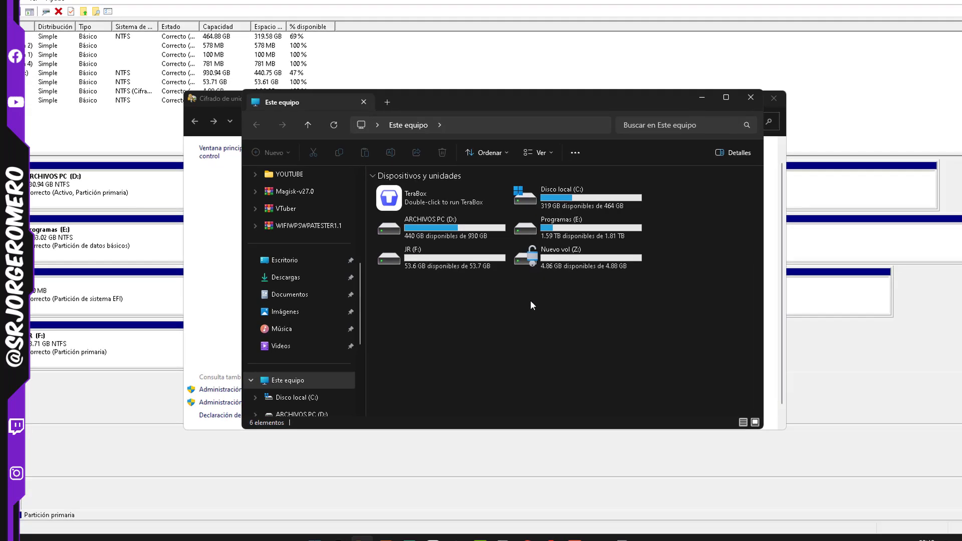
click(529, 263)
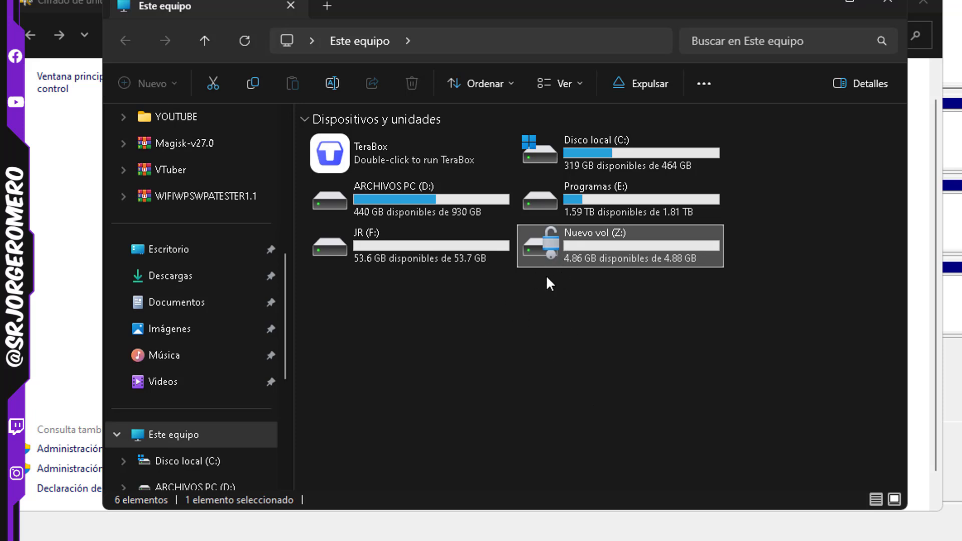
click(780, 299)
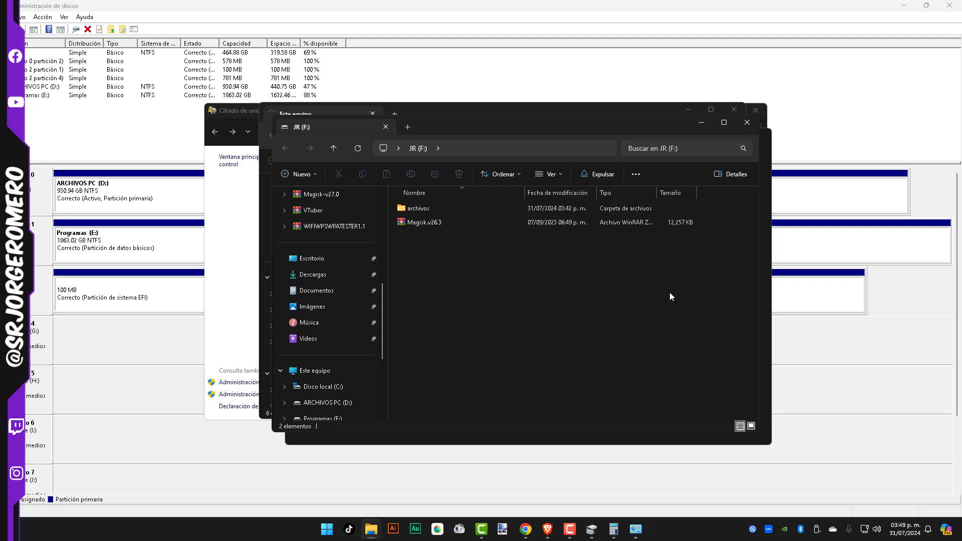
click(747, 123)
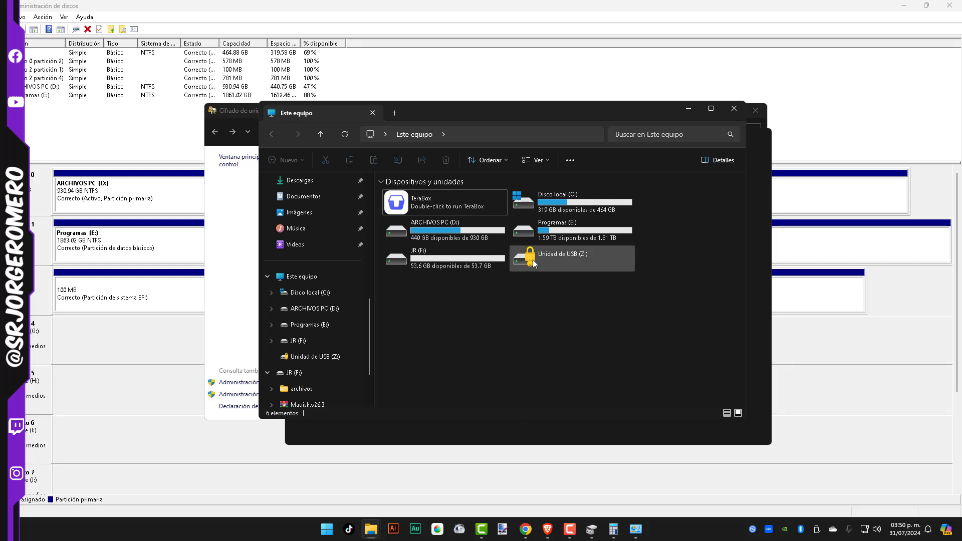
Unlock the USB drive Z: by entering its BitLocker password, and select the De donde viene document stored on it
double_click(534, 264)
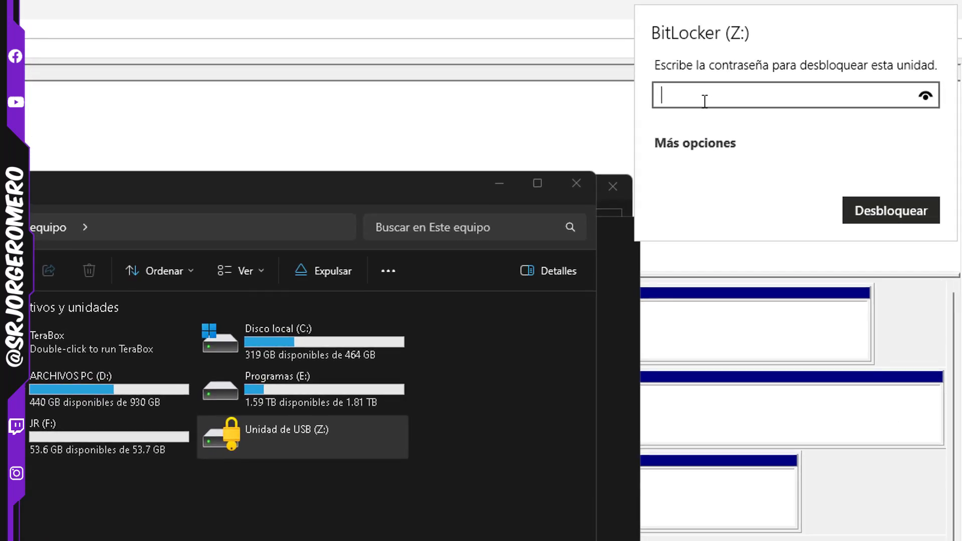
text(********)
click(694, 147)
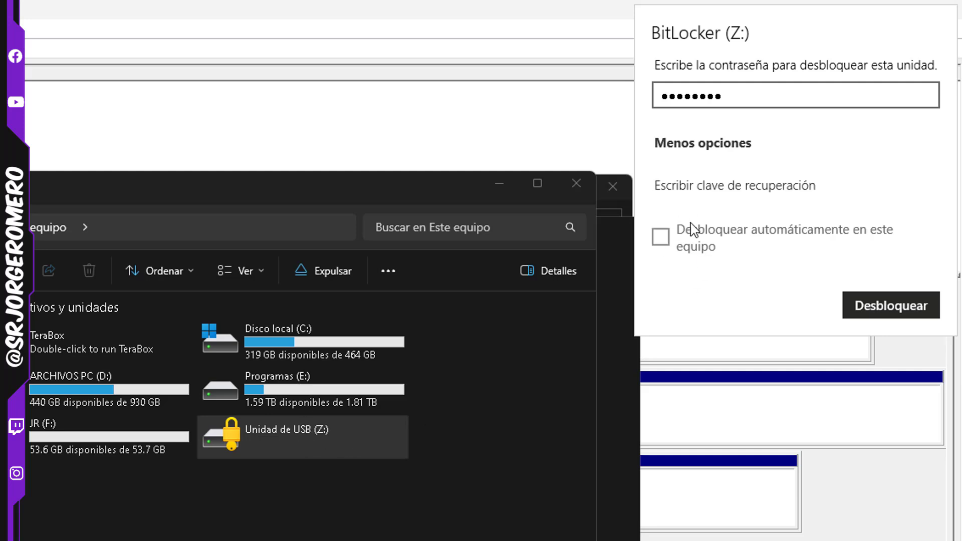
click(696, 146)
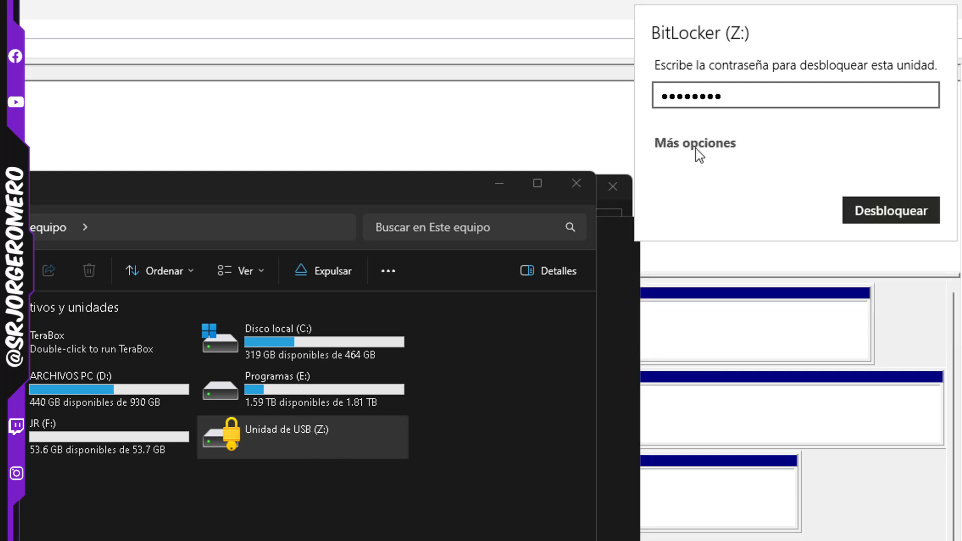
click(881, 215)
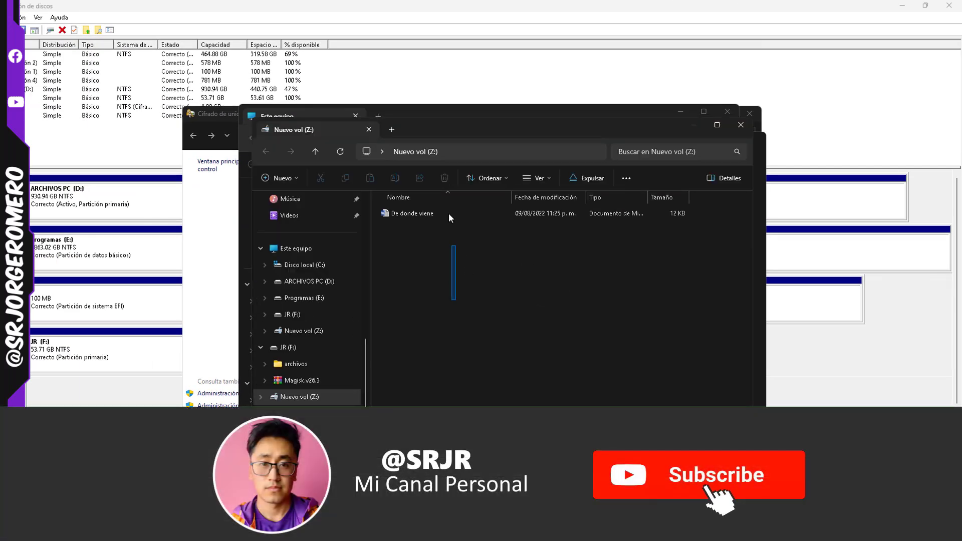
click(449, 212)
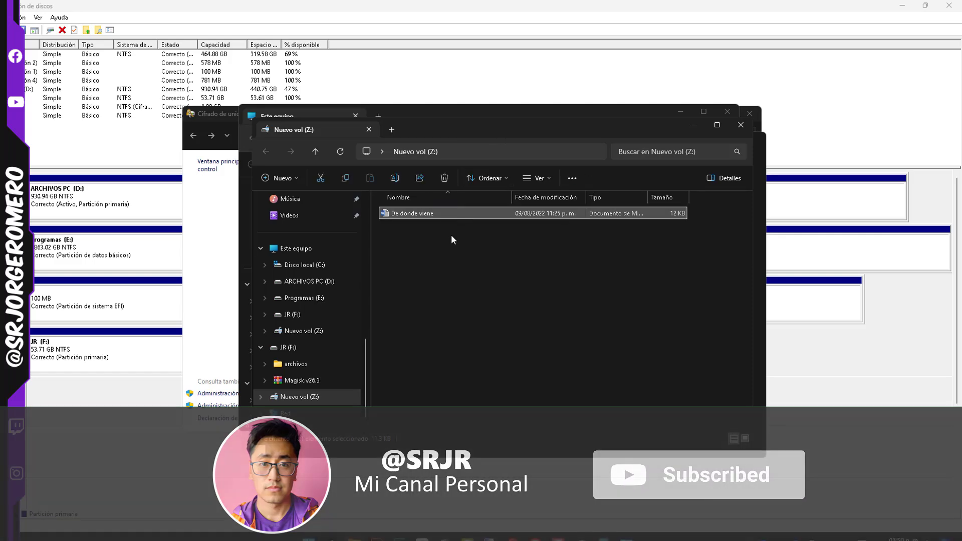
Close the open File Explorer and BitLocker windows, and minimize Disk Management to return to the desktop
click(741, 125)
click(737, 111)
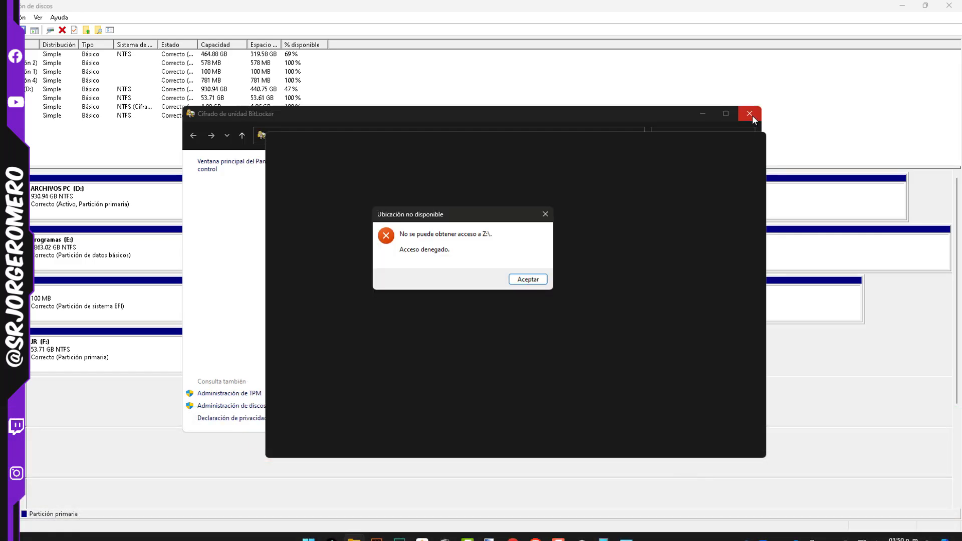
click(751, 114)
click(542, 279)
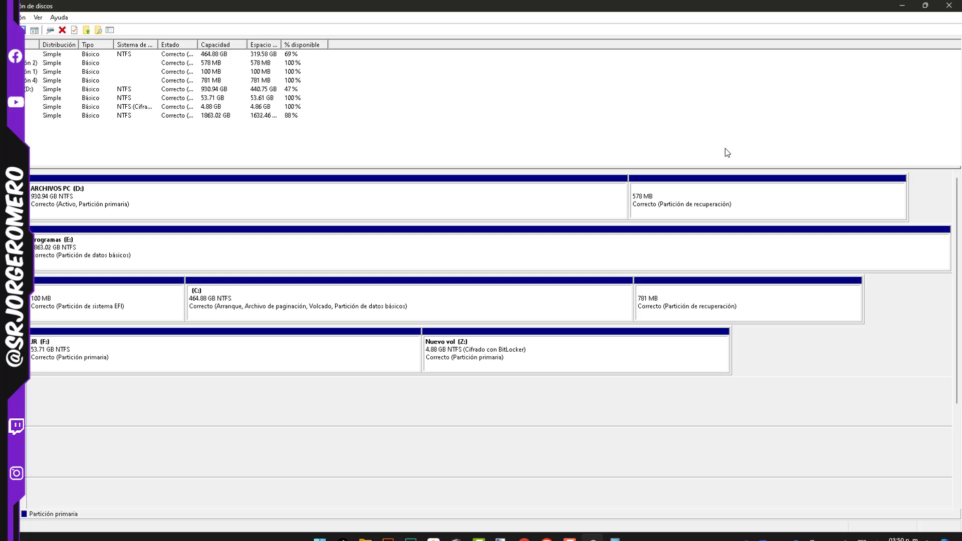
click(902, 6)
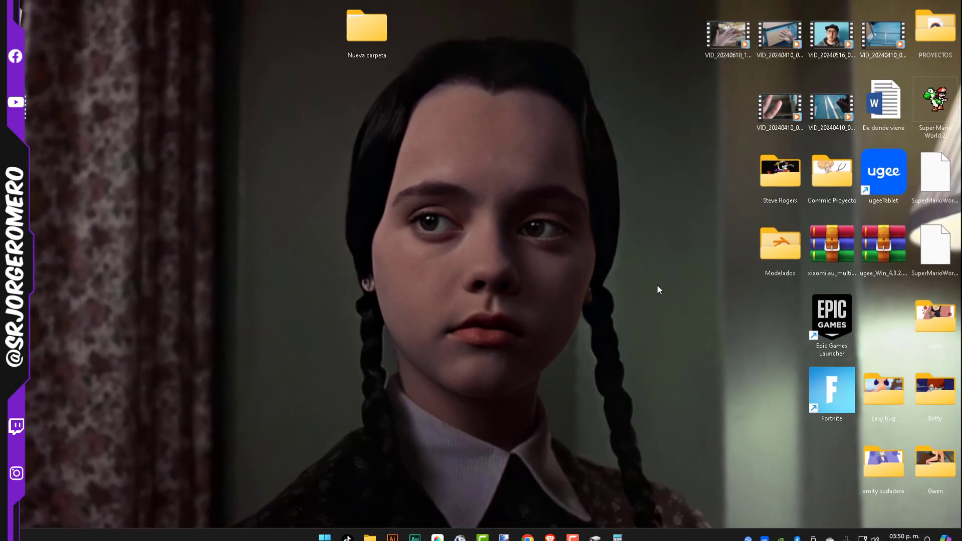